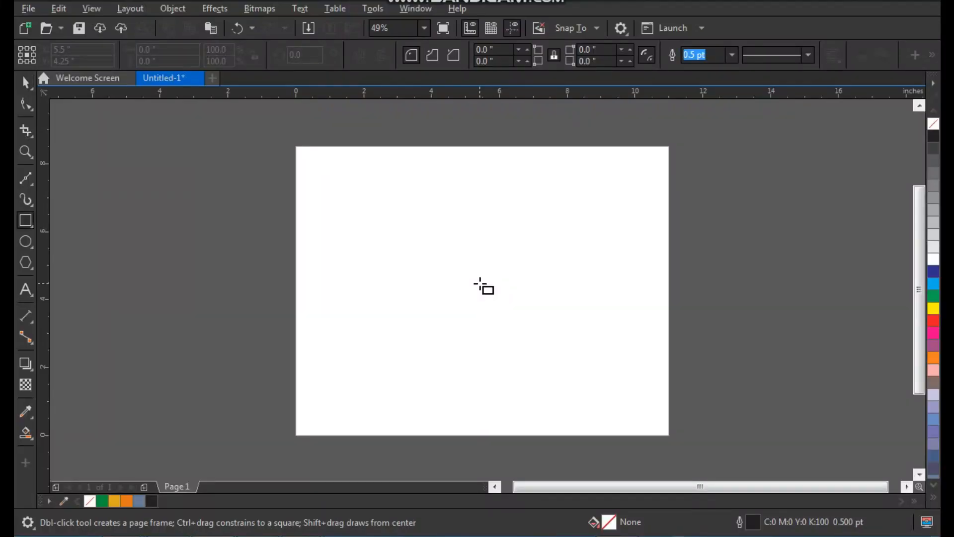
Draw a circle about 4.49 inches in diameter near the middle of the page.
click(490, 279)
key(z)
click(395, 222)
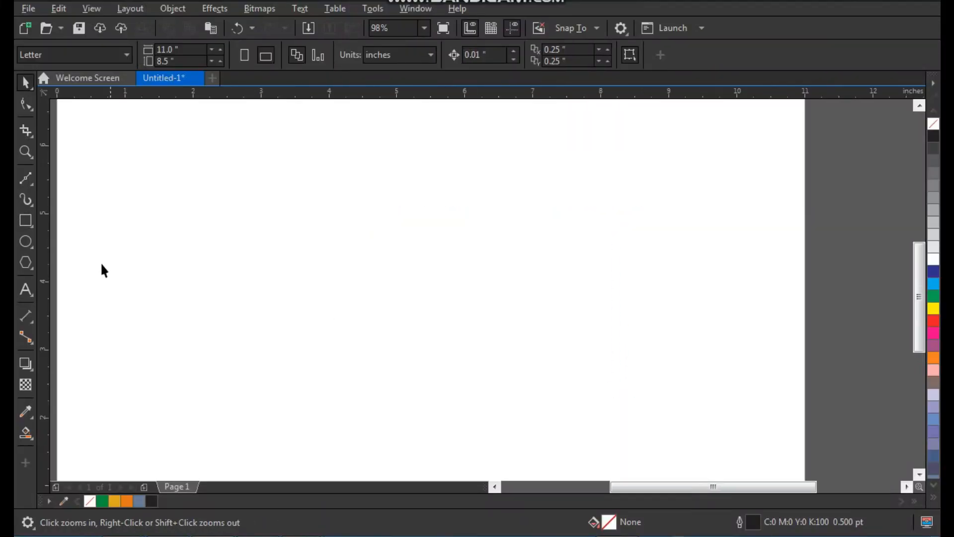
click(25, 242)
drag(316, 152, 624, 399)
key(space)
drag(517, 292, 486, 278)
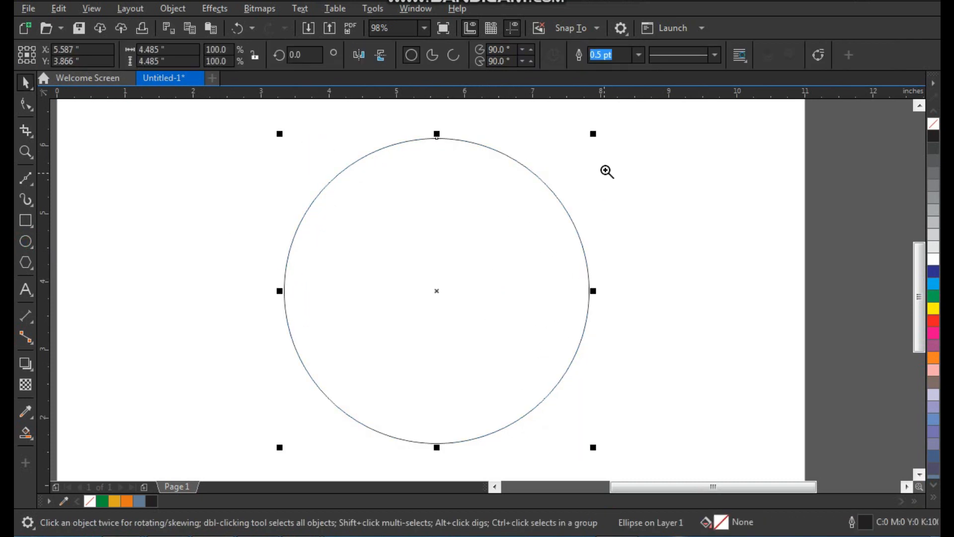
Set the circle's outline width to 1.0 pt.
key(z)
drag(632, 106, 276, 431)
click(639, 54)
click(616, 113)
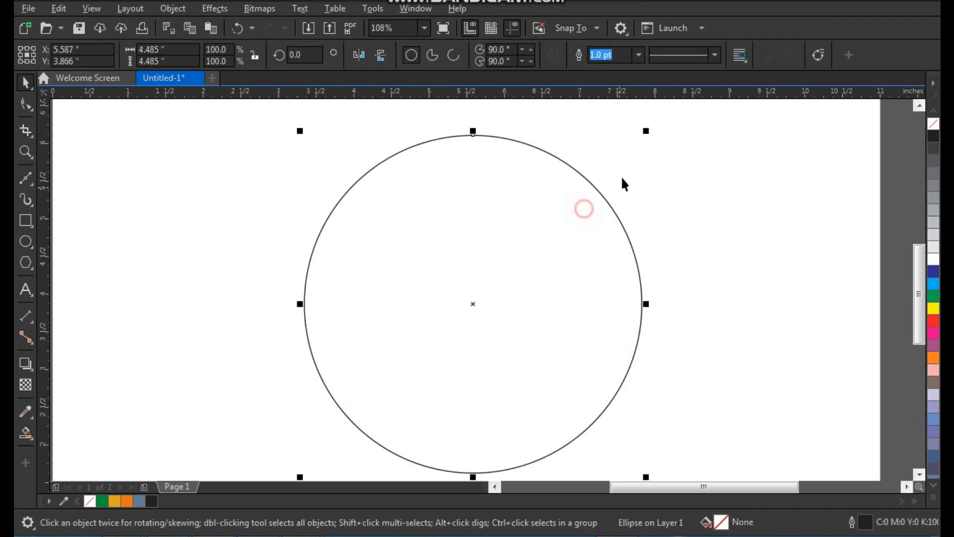
Make a ring by trimming the circle with a concentric copy scaled to about 92%, and delete the inner circle.
drag(647, 132, 646, 145)
shift+click(591, 186)
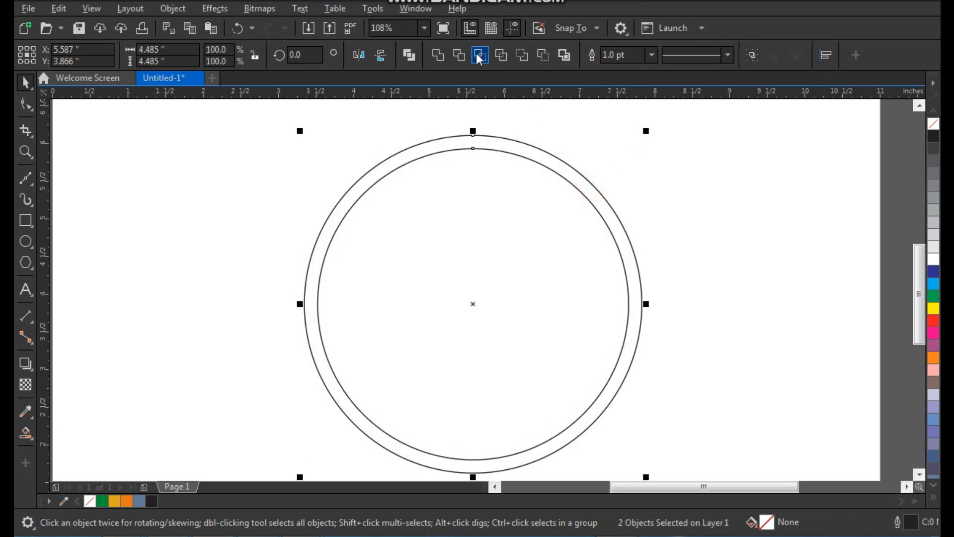
click(461, 58)
drag(537, 232, 397, 261)
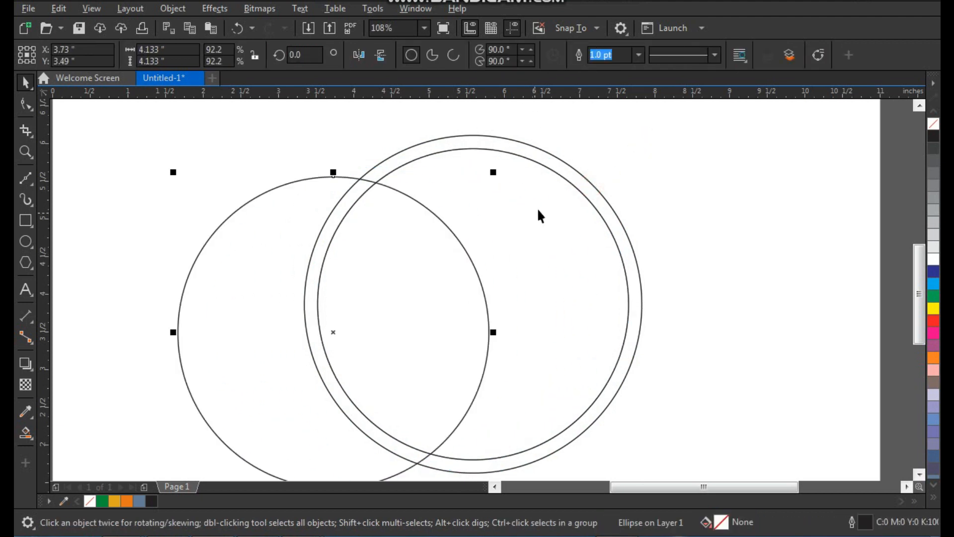
key(Delete)
Draw a straight vertical line about 5.88 inches long through the ring's centre, extending past its top and bottom.
click(555, 162)
scroll(555, 232, down, 2)
key(F2)
drag(430, 149, 655, 394)
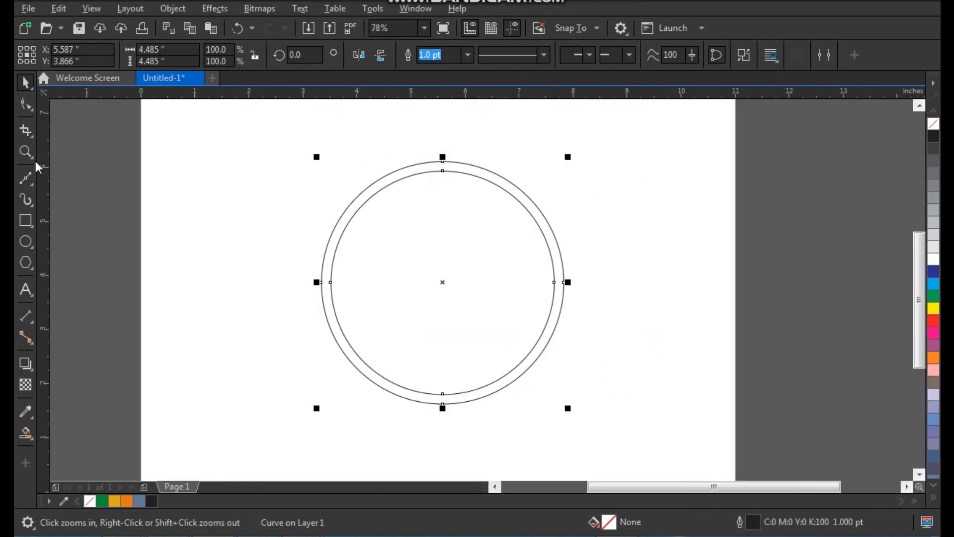
click(32, 177)
click(443, 125)
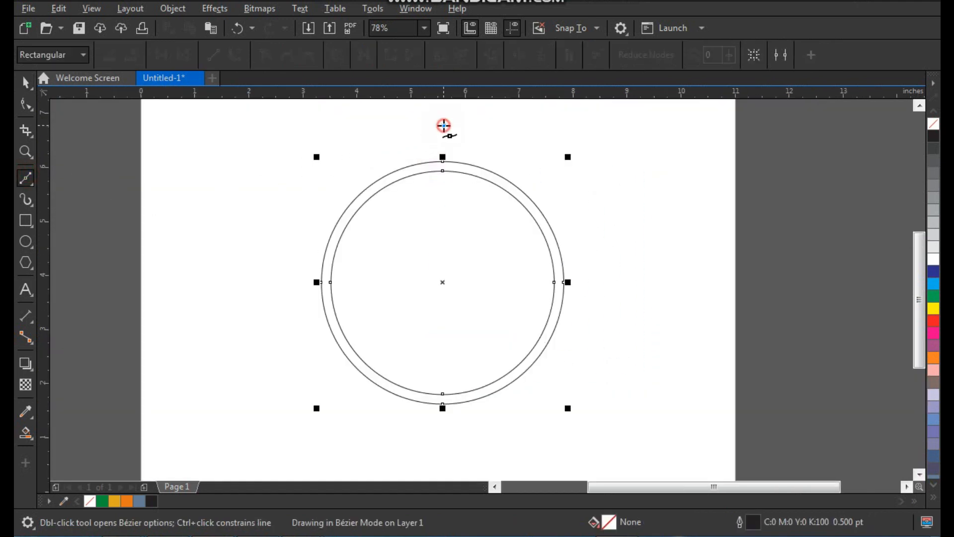
click(443, 442)
key(space)
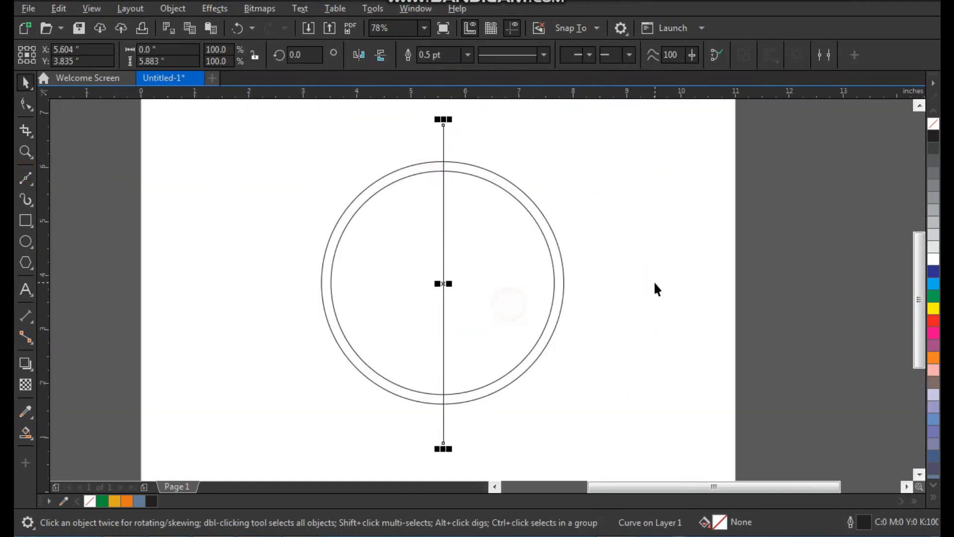
click(655, 283)
Set the vertical line's outline width to 1.0 pt to match the ring.
click(443, 128)
key(F2)
drag(424, 124, 501, 222)
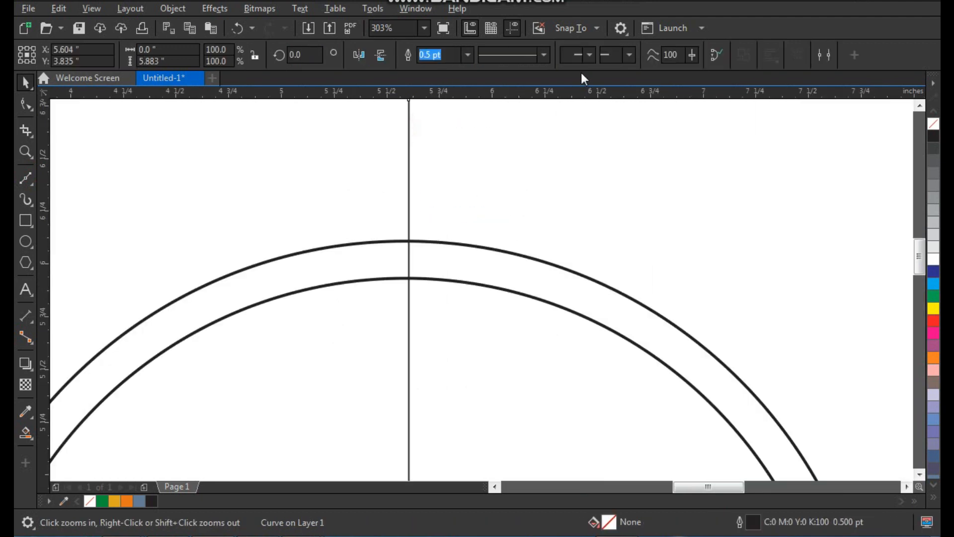
click(470, 55)
click(447, 114)
click(530, 162)
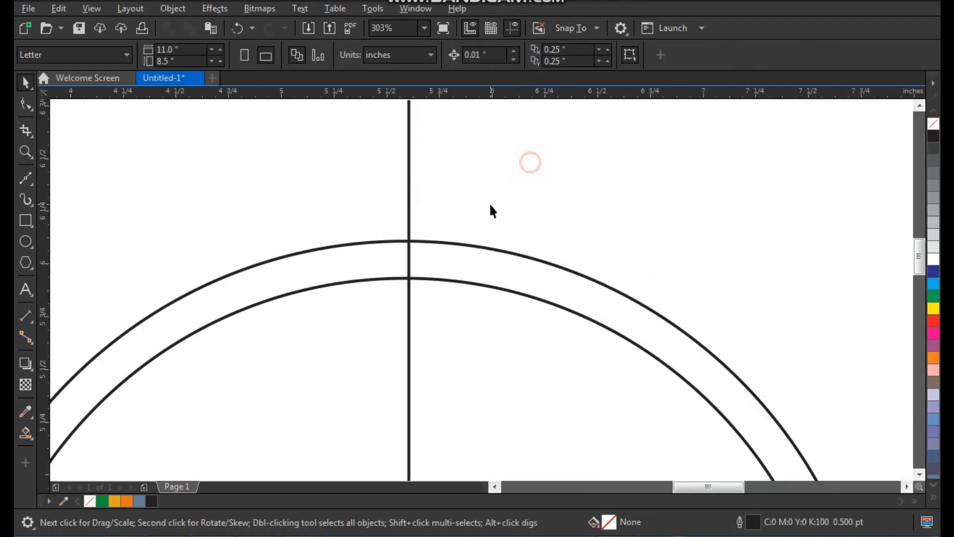
Place a copy of the ring below and to the left of the original, overlapping its lower part and the vertical line.
scroll(487, 192, down, 2)
key(F2)
drag(355, 200, 619, 509)
drag(514, 140, 438, 313)
right_click(530, 326)
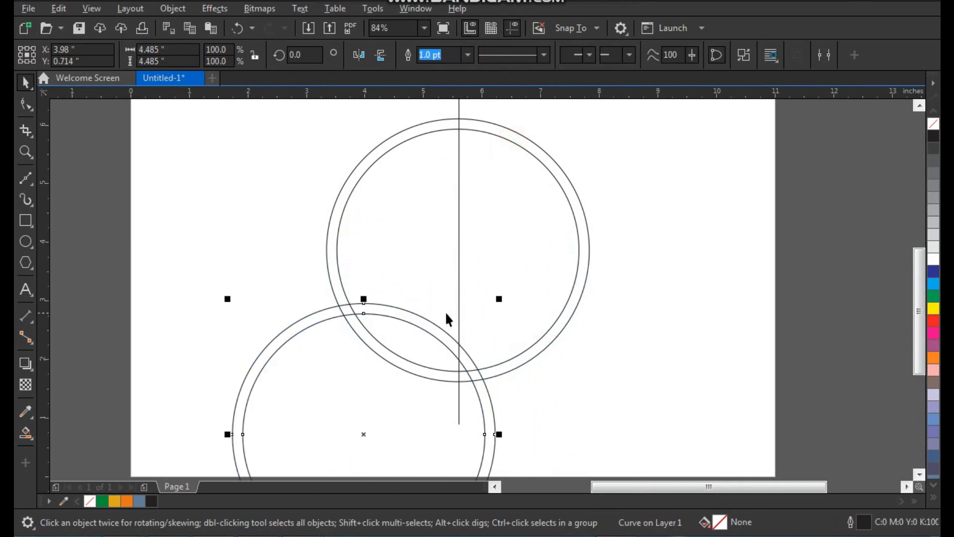
Duplicate the lower ring slightly upward and to the left so the two copies cross at the vertical line.
key(z)
drag(315, 254, 512, 417)
key(space)
drag(524, 268, 538, 234)
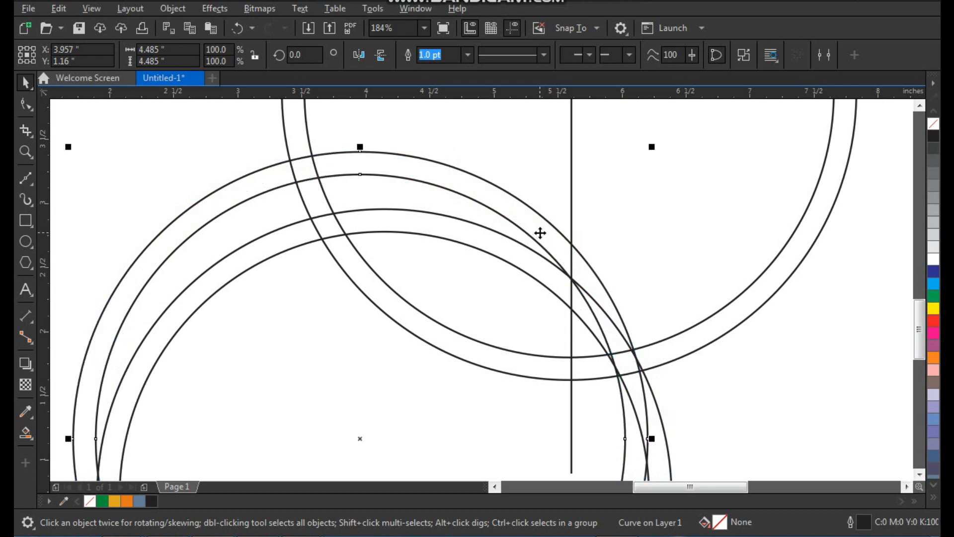
Draw a short vertical line about 0.79 inches long across the upper band of the top ring copy.
key(F3)
key(F2)
drag(384, 134, 603, 331)
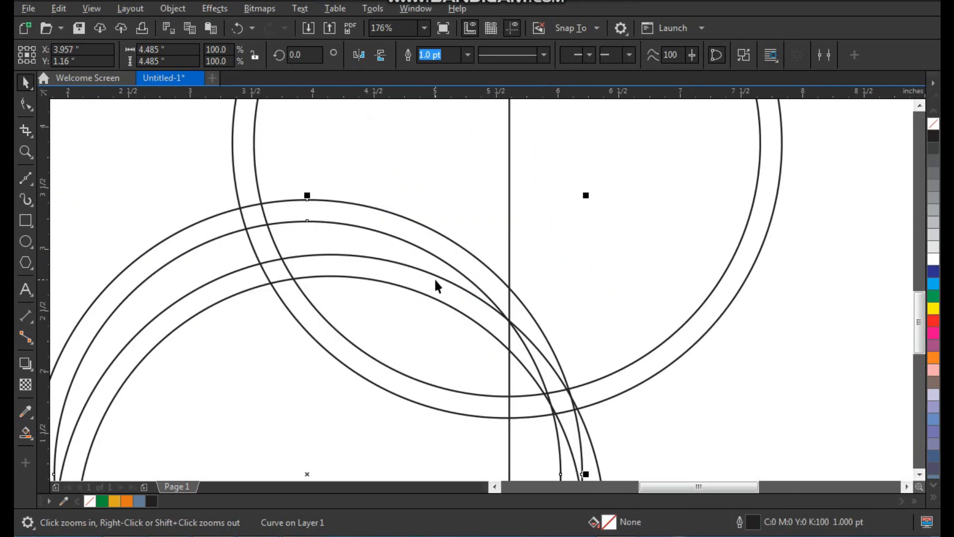
click(26, 183)
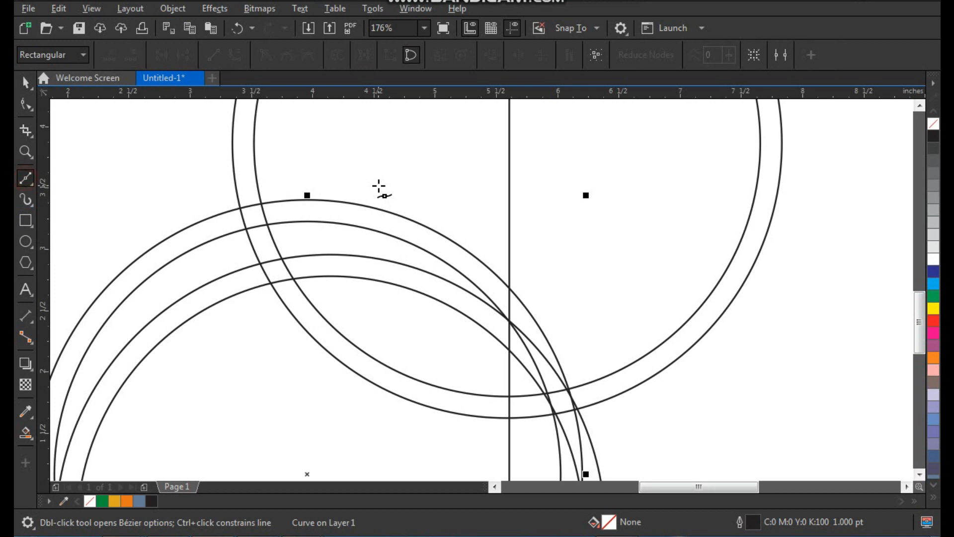
click(330, 144)
ctrl+click(341, 242)
key(space)
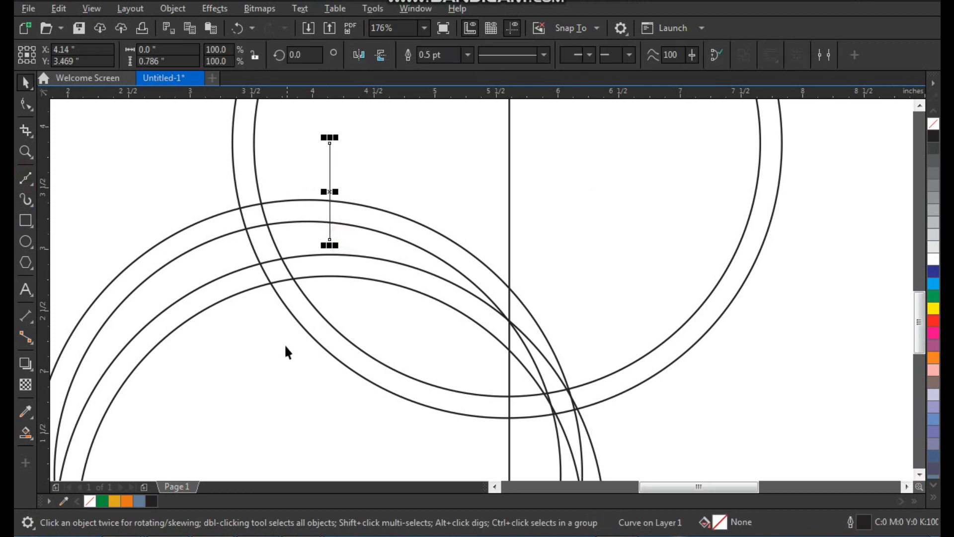
Smart Fill the two curved band segments left of the long vertical line with C:40 M:20 Y:0 K:40.
key(F2)
drag(216, 162, 659, 420)
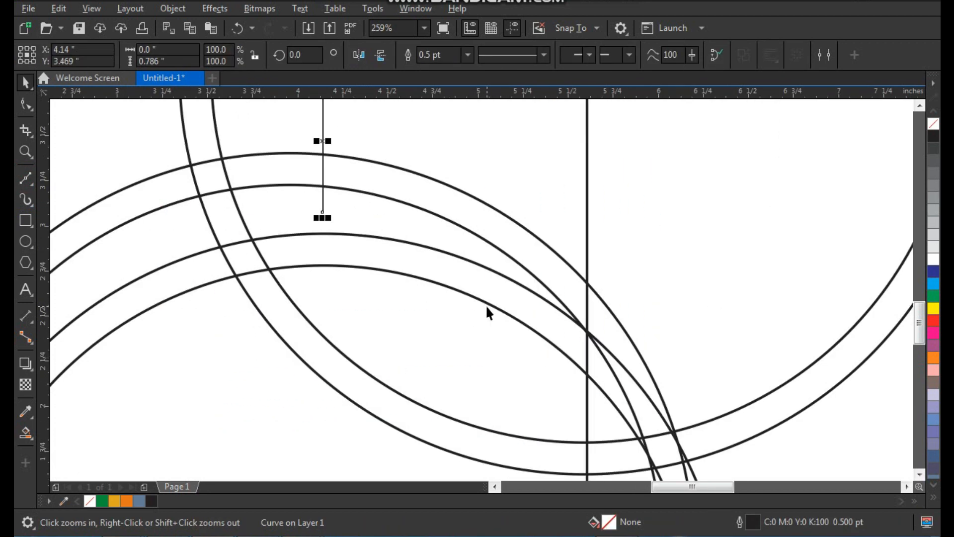
click(28, 433)
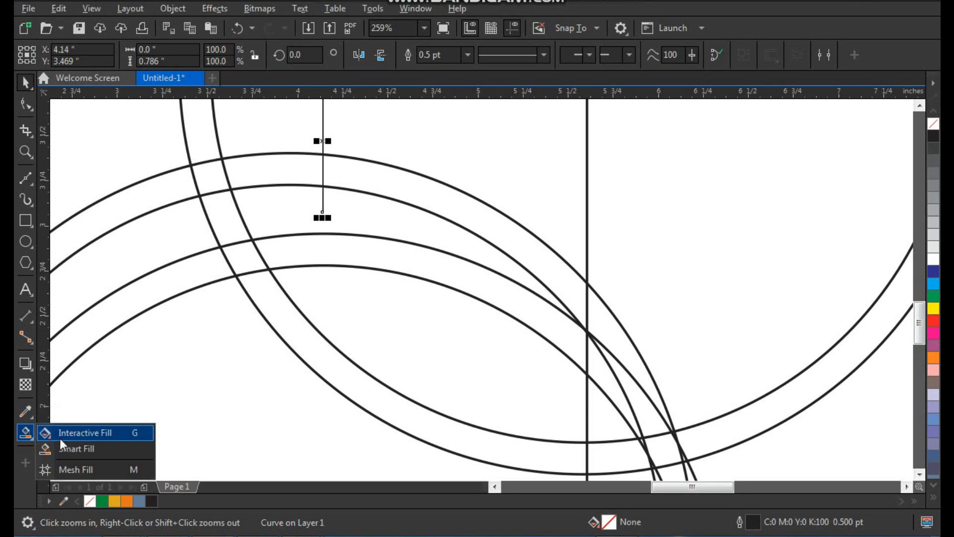
click(71, 447)
click(407, 263)
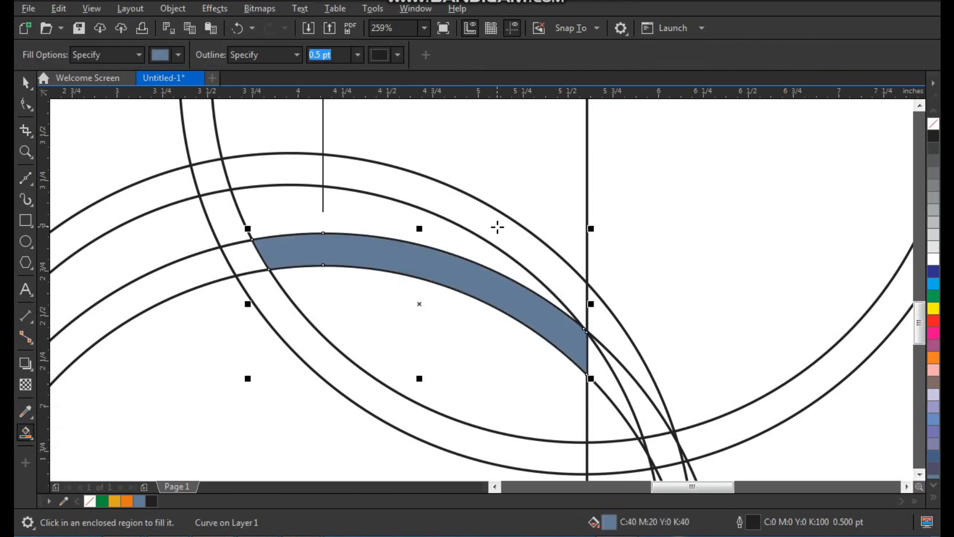
click(498, 227)
key(space)
Recolour both curved band segments green (#03923A).
scroll(502, 258, down, 3)
key(F2)
drag(360, 159, 648, 369)
drag(473, 306, 483, 313)
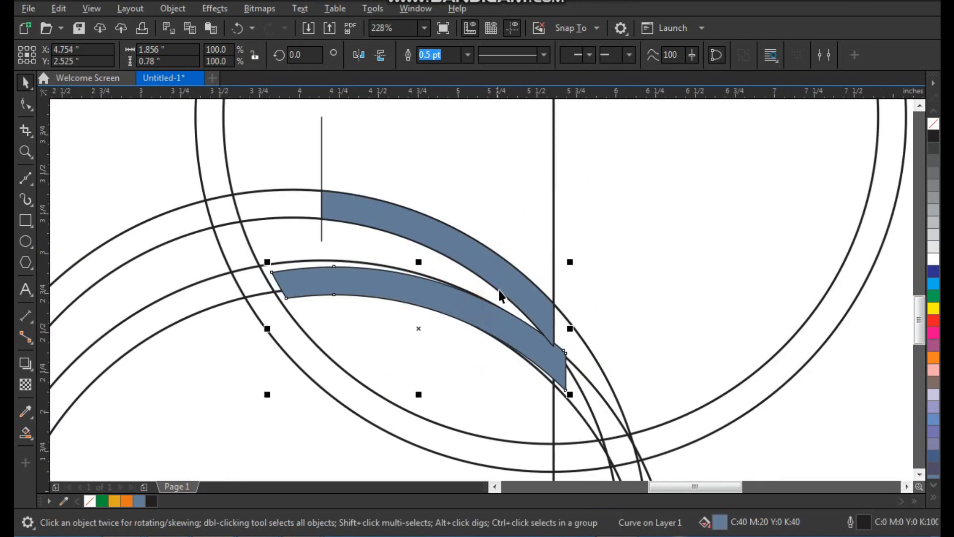
key(ctrl+z)
shift+click(501, 273)
key(F2)
drag(626, 223, 424, 387)
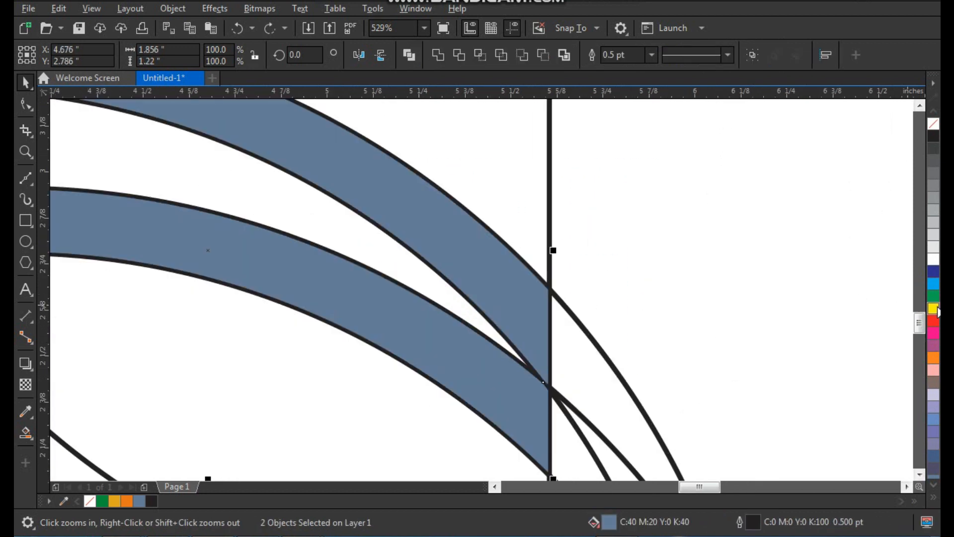
click(934, 296)
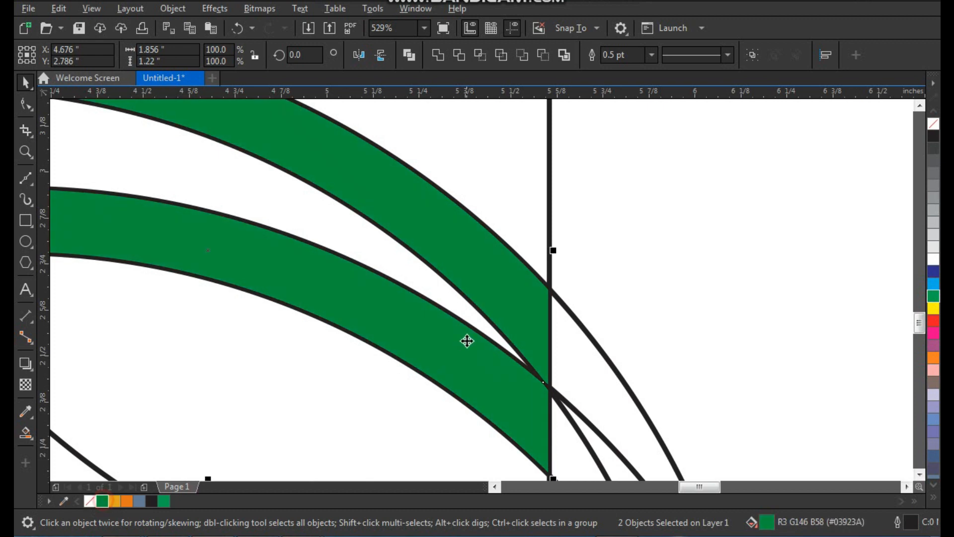
Draw an upright rectangle about 0.97 by 1.97 inches inside the main ring, just left of the long vertical line.
scroll(464, 341, down, 5)
click(315, 258)
key(F2)
drag(364, 172, 610, 378)
drag(324, 168, 481, 335)
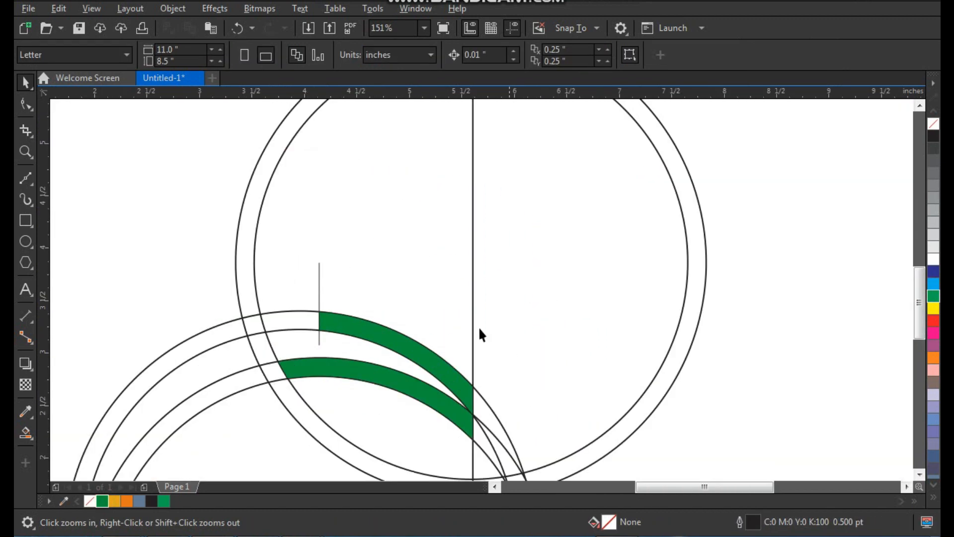
click(25, 221)
mouse_move(363, 175)
mouse_down()
mouse_move(415, 262)
mouse_move(454, 383)
mouse_move(468, 385)
mouse_up()
key(space)
Align the rectangle's right edge with the long vertical line.
shift+click(473, 141)
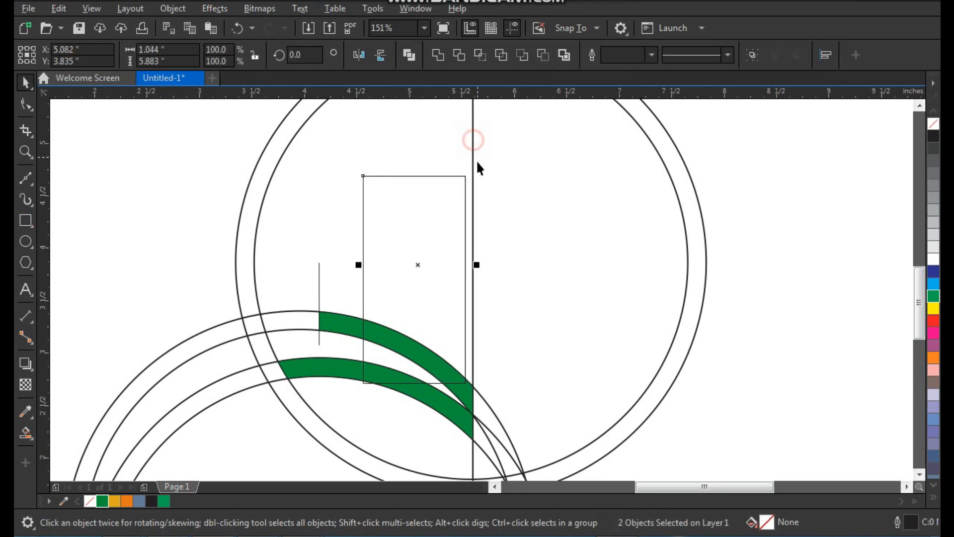
key(l)
key(r)
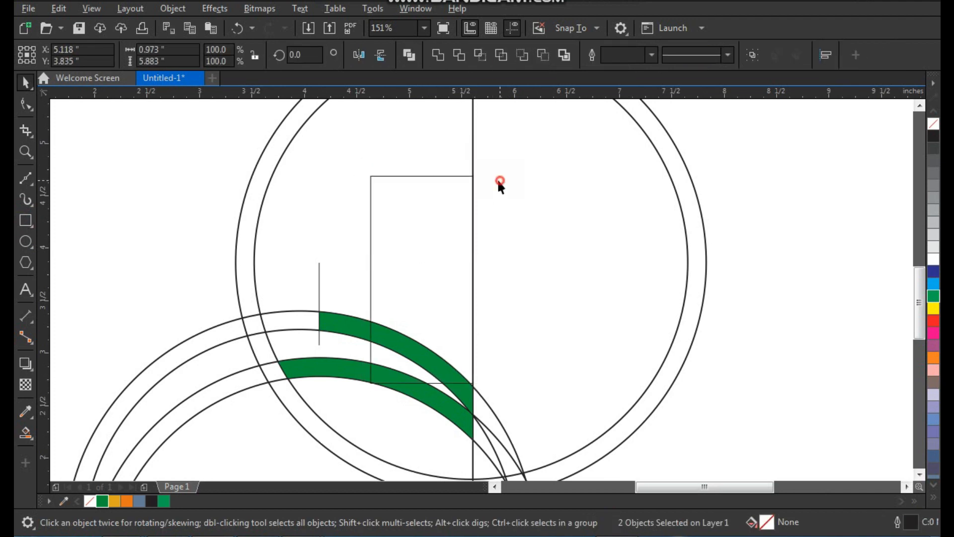
Round the rectangle's corners fully into a capsule and shift it slightly left, away from the long vertical line.
click(438, 191)
key(F10)
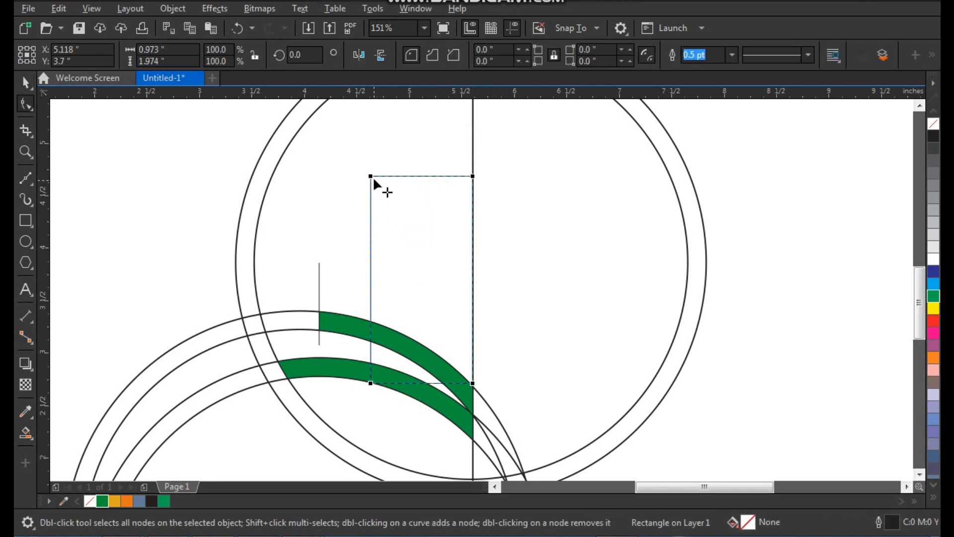
drag(368, 174, 362, 230)
key(space)
key(z)
drag(343, 163, 490, 329)
drag(496, 213, 473, 215)
Duplicate the upper ring copy slightly straight upward to leave a narrow gap above the top green band.
scroll(464, 219, down, 2)
click(264, 214)
click(308, 291)
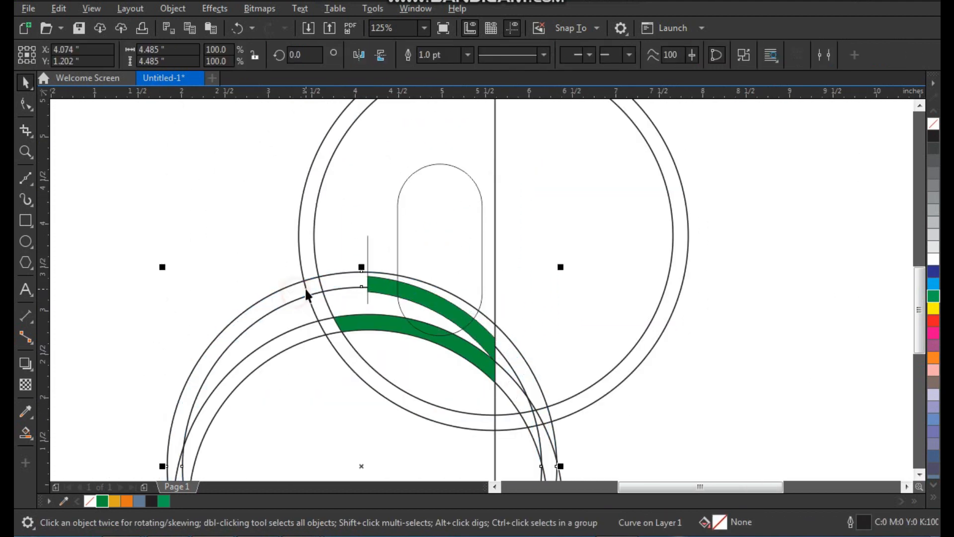
key(z)
drag(271, 211, 497, 370)
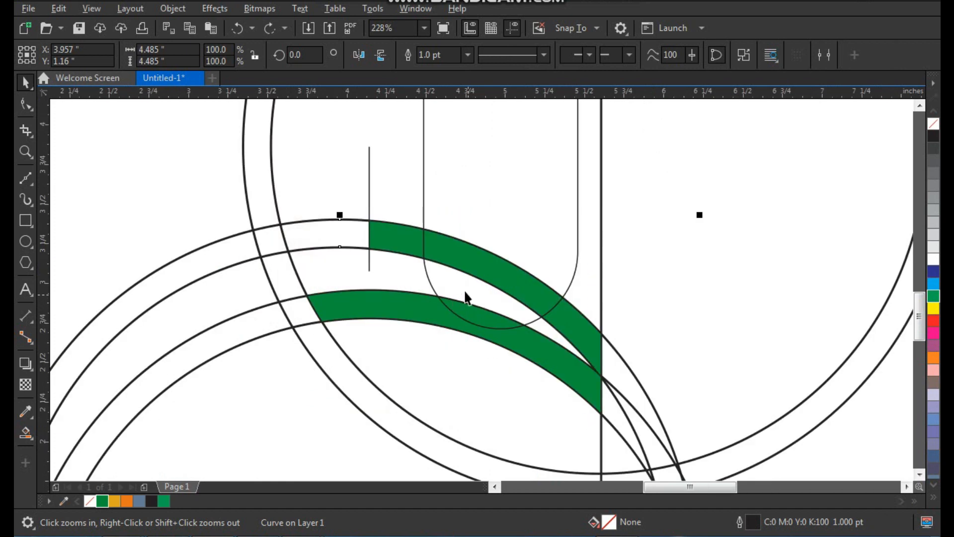
key(F3)
key(F2)
drag(267, 344, 626, 120)
drag(267, 344, 279, 332)
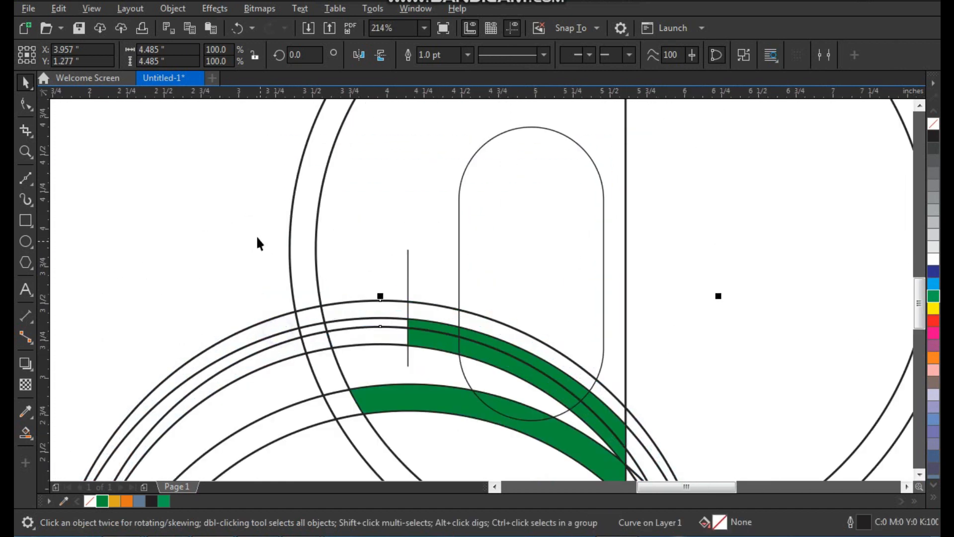
click(256, 233)
Smart Fill the part of the capsule above the raised ring copy with the blue-grey fill.
drag(47, 441, 61, 448)
click(565, 232)
key(space)
click(253, 232)
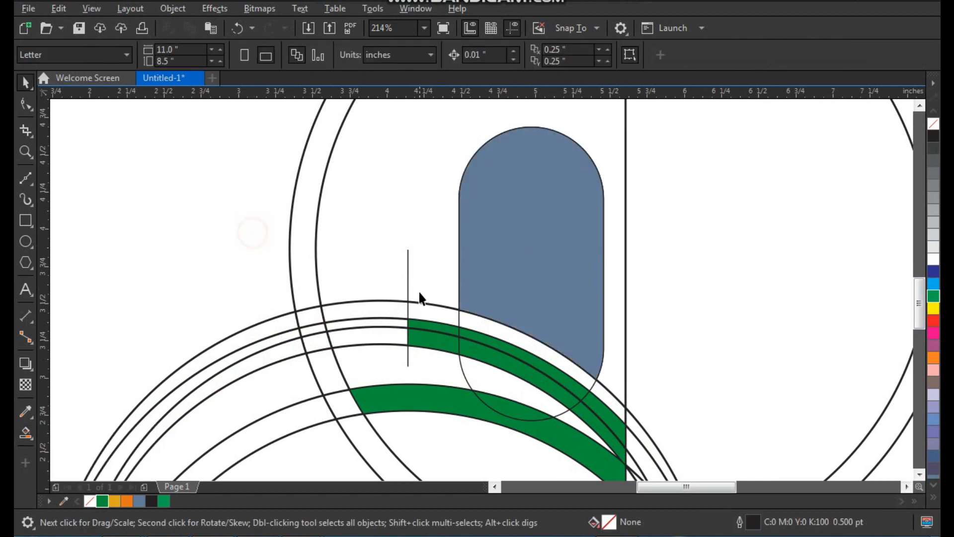
Delete the short vertical line and the three lower ring copies used as construction guides.
scroll(416, 245, down, 3)
key(z)
drag(352, 162, 646, 473)
drag(328, 182, 371, 296)
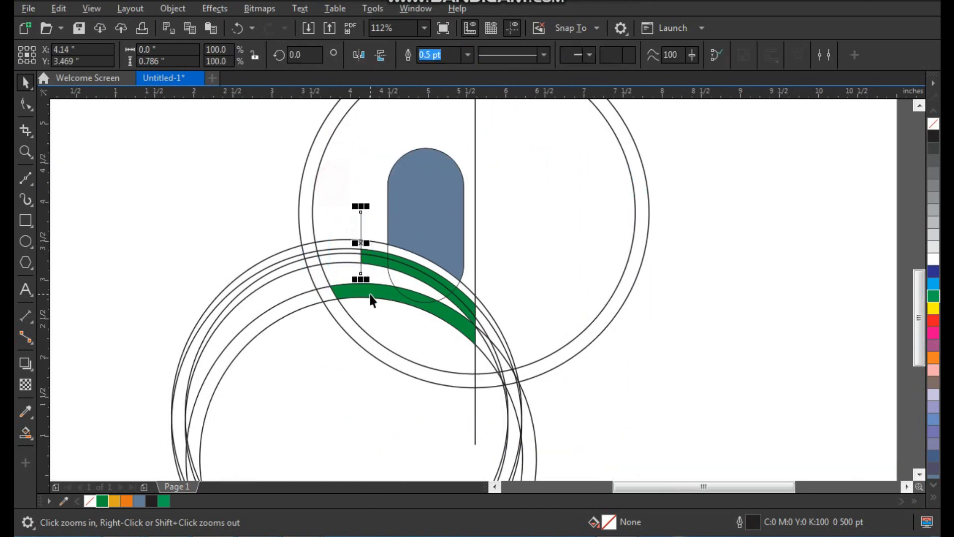
key(Delete)
click(279, 268)
key(Delete)
click(283, 262)
key(Delete)
click(283, 317)
key(Delete)
Fill the main ring with green (#03923A).
click(343, 325)
key(z)
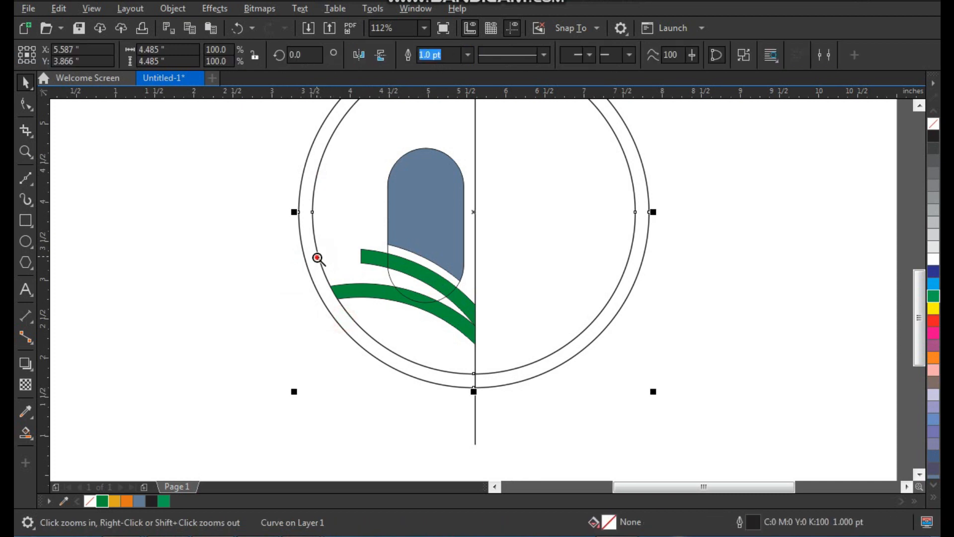
drag(315, 255, 384, 345)
click(103, 501)
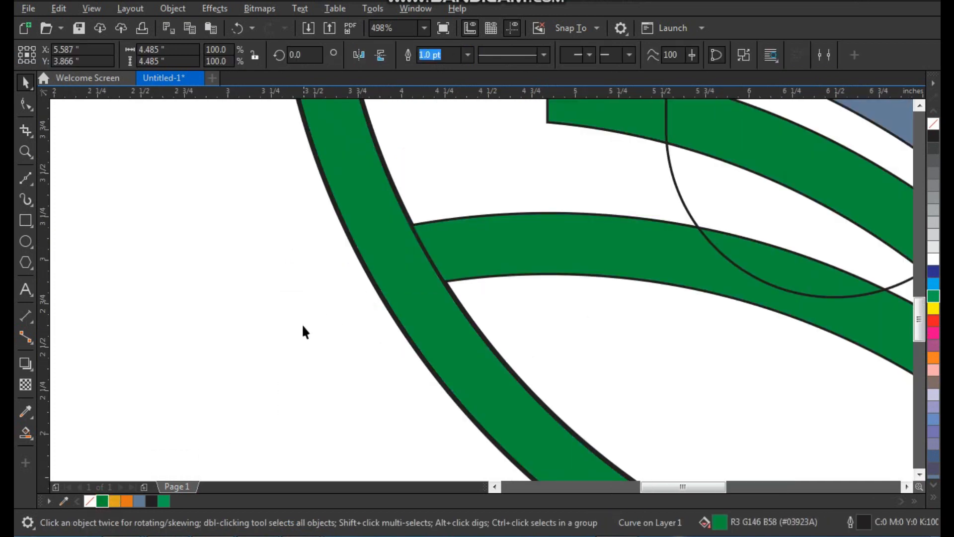
key(shift+F2)
click(749, 222)
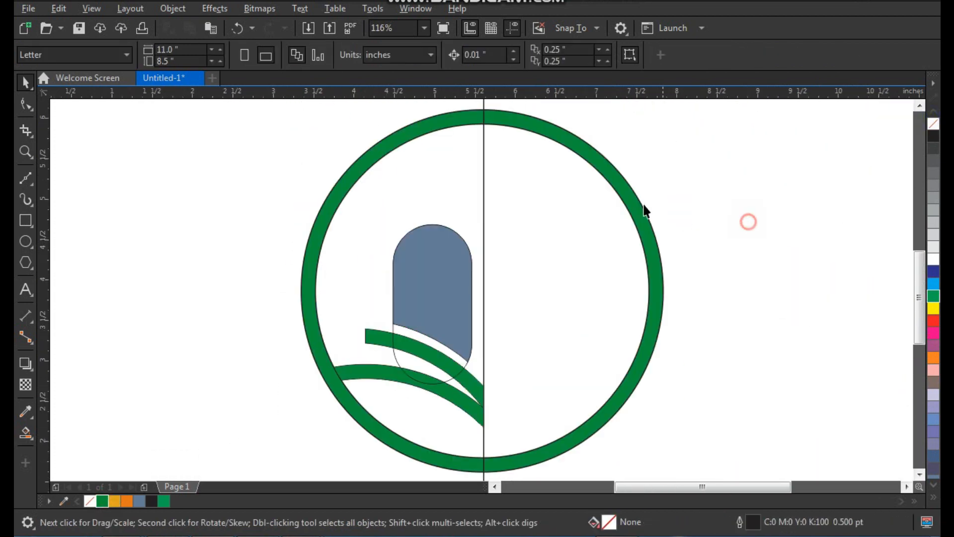
Remove the outlines from the main green ring and the green curved bands.
click(595, 161)
right_click(935, 125)
click(859, 154)
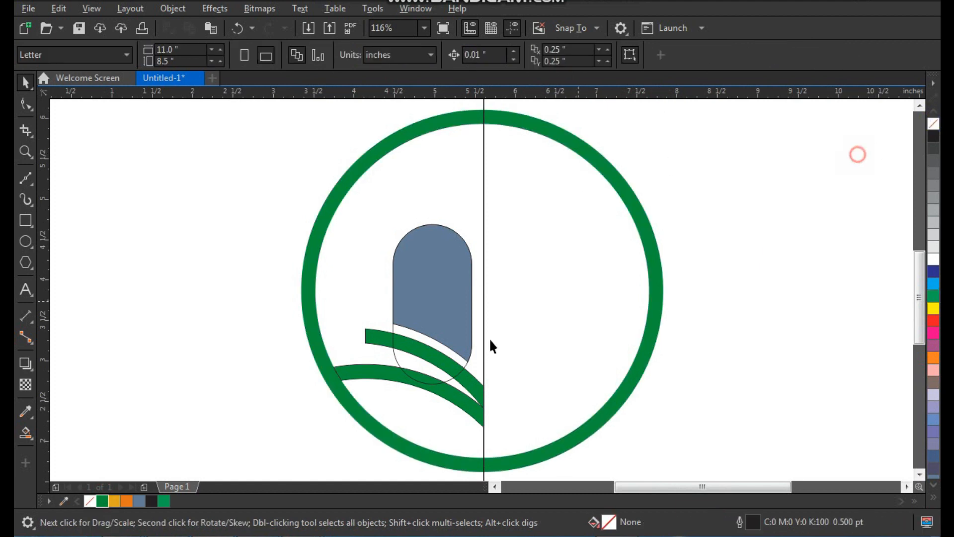
click(379, 341)
click(249, 299)
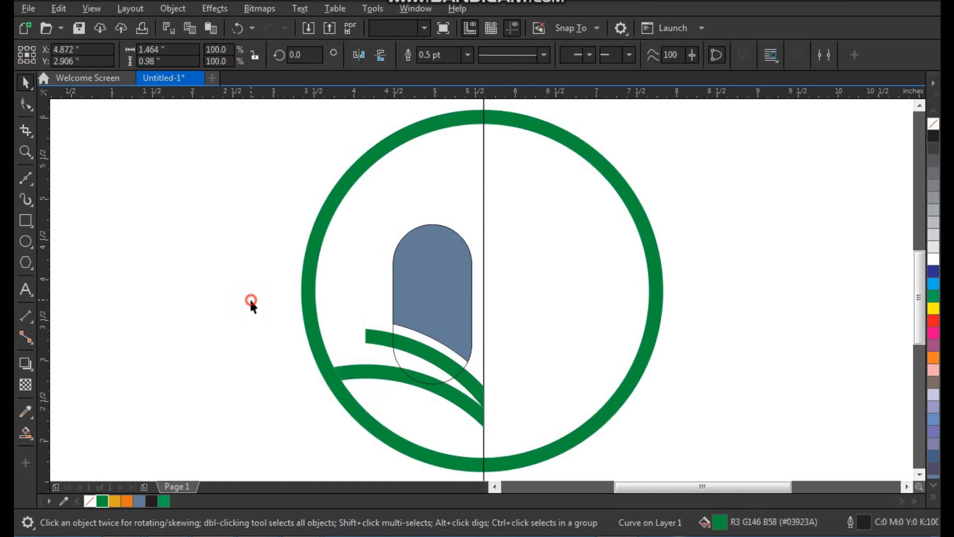
Mirror a copy of the blue-grey capsule and both green bands across the vertical line, removing the leftover capsule outline and the line.
click(405, 365)
click(222, 264)
drag(241, 199, 511, 450)
drag(330, 325, 718, 217)
click(483, 155)
click(676, 208)
Fill both capsule shapes with orange and remove their outlines.
click(532, 290)
shift+click(450, 290)
key(z)
scroll(467, 292, down, 2)
drag(409, 222, 590, 401)
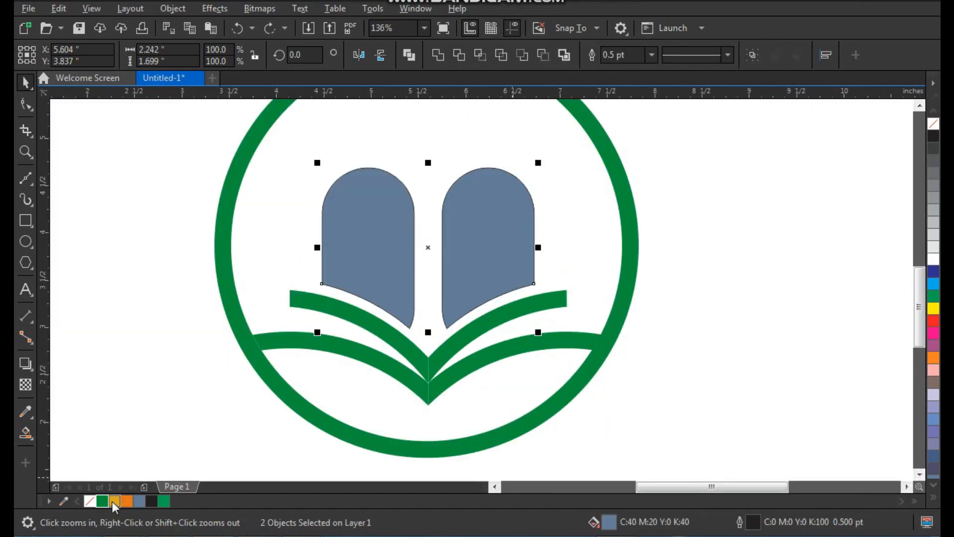
click(128, 501)
right_click(933, 124)
click(800, 189)
Draw a square above the left capsule, rotated 45° into a diamond about 0.67 in across, and convert it to curves.
scroll(549, 320, down, 2)
key(z)
drag(416, 197, 661, 430)
key(z)
drag(309, 144, 451, 241)
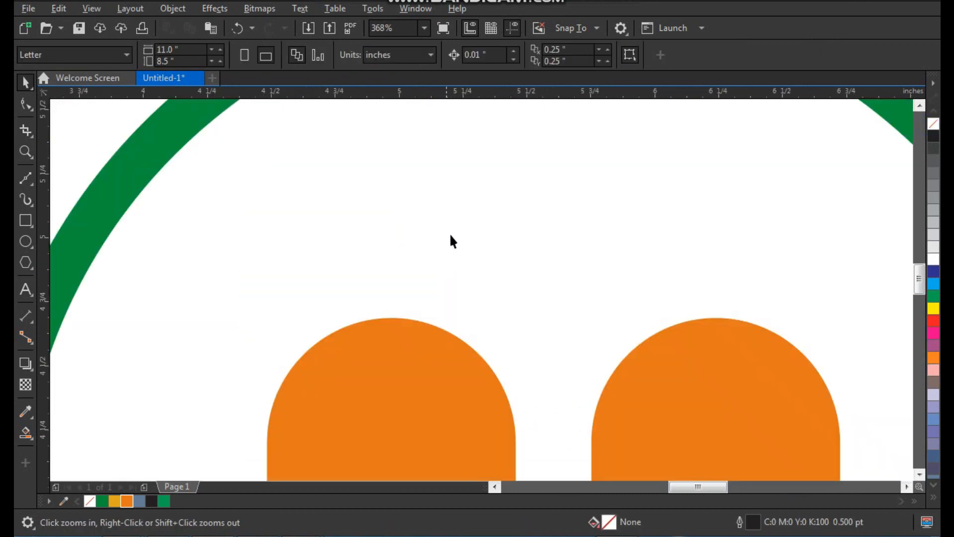
click(30, 223)
drag(313, 132, 437, 200)
key(space)
click(396, 200)
drag(439, 259, 492, 189)
key(ctrl+q)
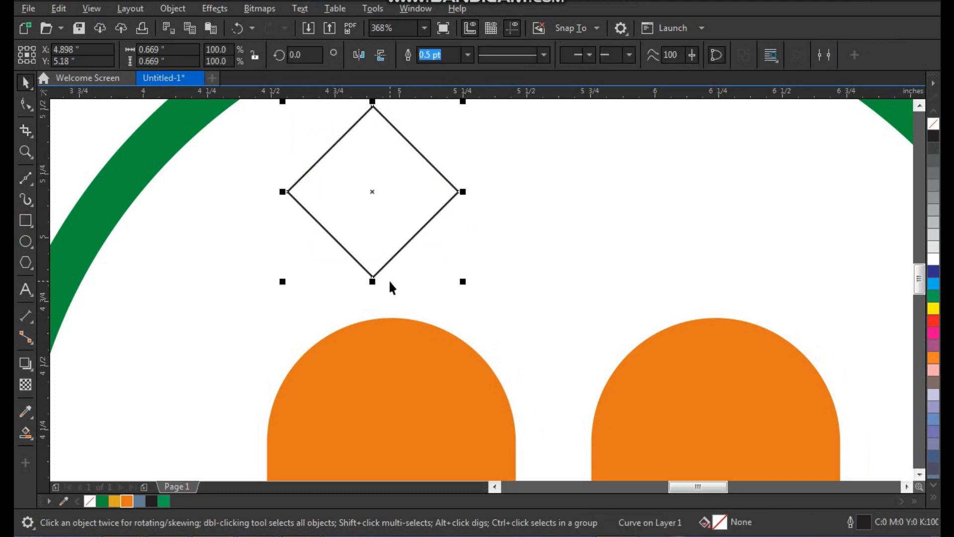
Flatten the diamond from its centre to about 58% of its height.
key(F10)
click(373, 277)
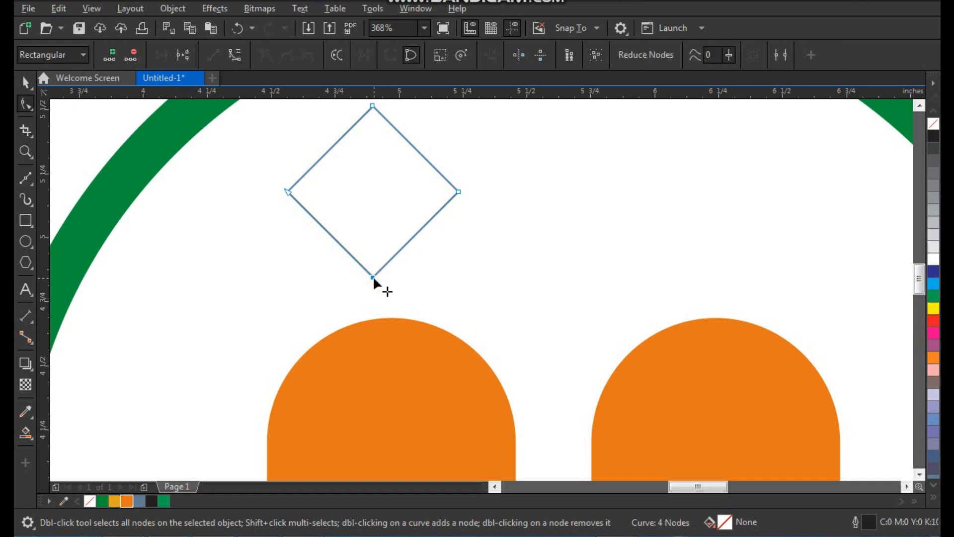
key(space)
drag(373, 281, 377, 243)
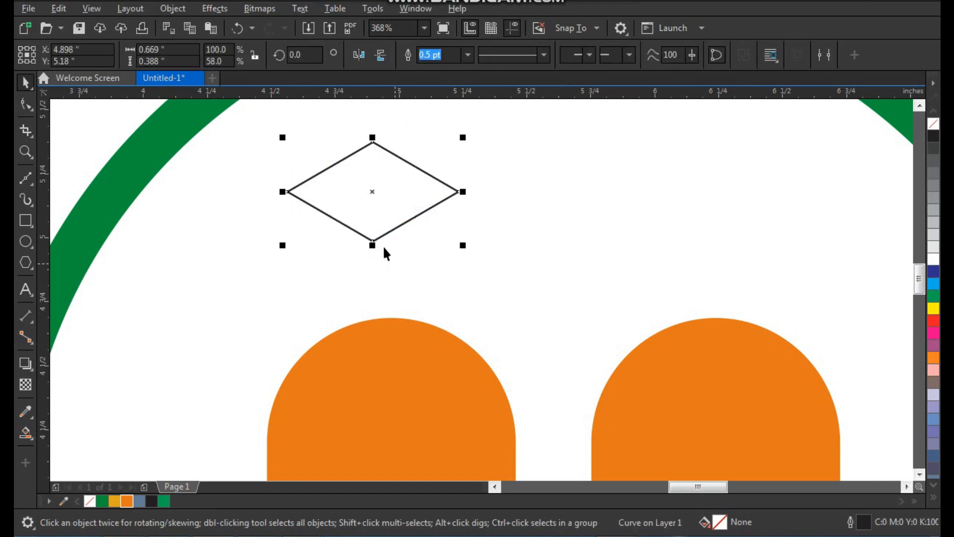
Raise the diamond's bottom node so the shape is about 0.31 in high.
key(z)
drag(294, 139, 522, 363)
key(F10)
drag(405, 273, 408, 239)
key(space)
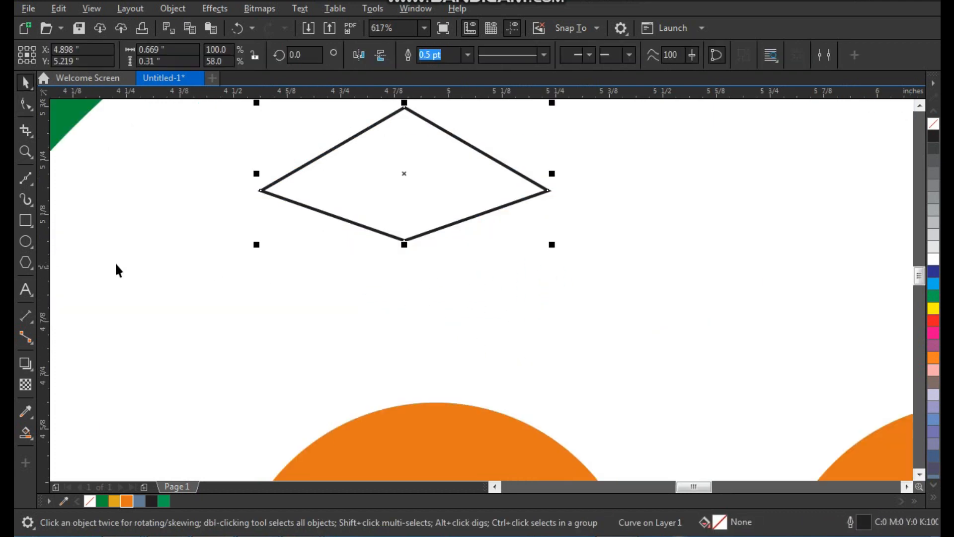
Draw a circle about 0.35 in wide overlapping the diamond's lower point and centre it horizontally with the diamond.
click(32, 244)
mouse_move(326, 271)
mouse_down()
mouse_move(461, 356)
mouse_move(475, 418)
mouse_up()
key(space)
drag(435, 359, 437, 248)
shift+click(486, 161)
key(c)
click(538, 214)
key(F3)
Draw a narrow upright rectangle hanging from the diamond's left corner as the cap's tassel.
key(F2)
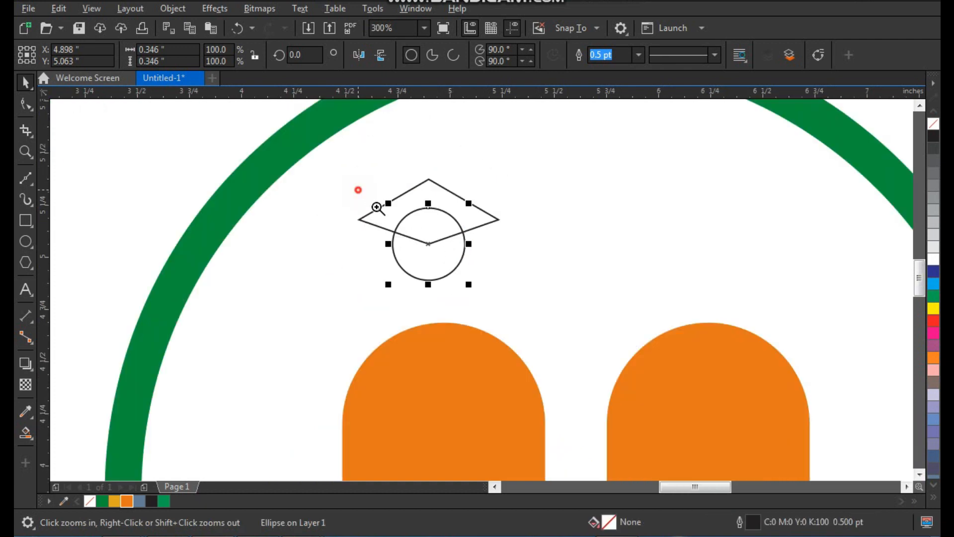
drag(358, 189, 478, 315)
click(33, 225)
drag(324, 198, 352, 310)
key(space)
Weld the diamond, circle and tassel into one graduate head and move it over the left capsule.
scroll(366, 261, down, 3)
drag(322, 146, 603, 348)
click(442, 55)
drag(487, 246, 515, 281)
Sample the capsule's orange (#E47614) with the Color Eyedropper and fill the graduate head with it.
scroll(454, 255, down, 1)
key(F2)
drag(423, 207, 566, 406)
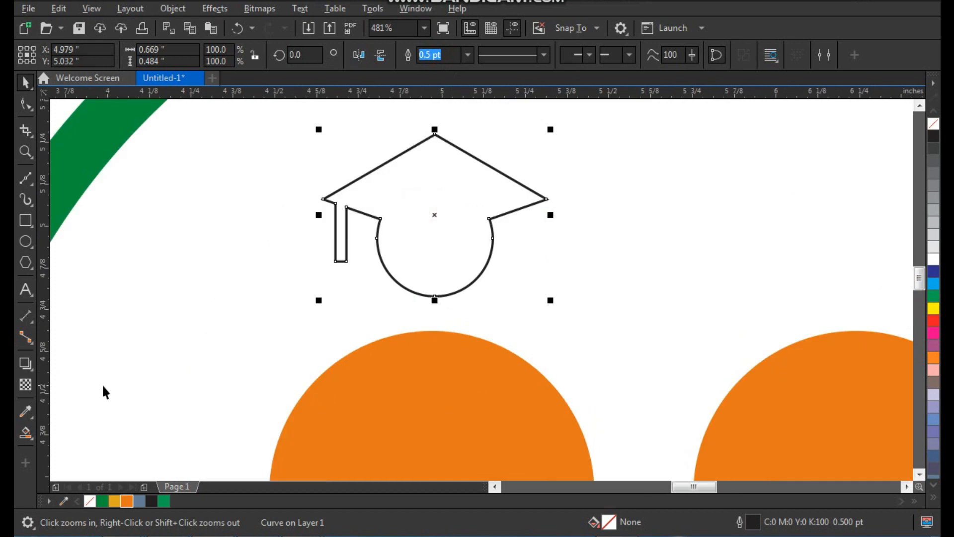
click(26, 412)
click(409, 389)
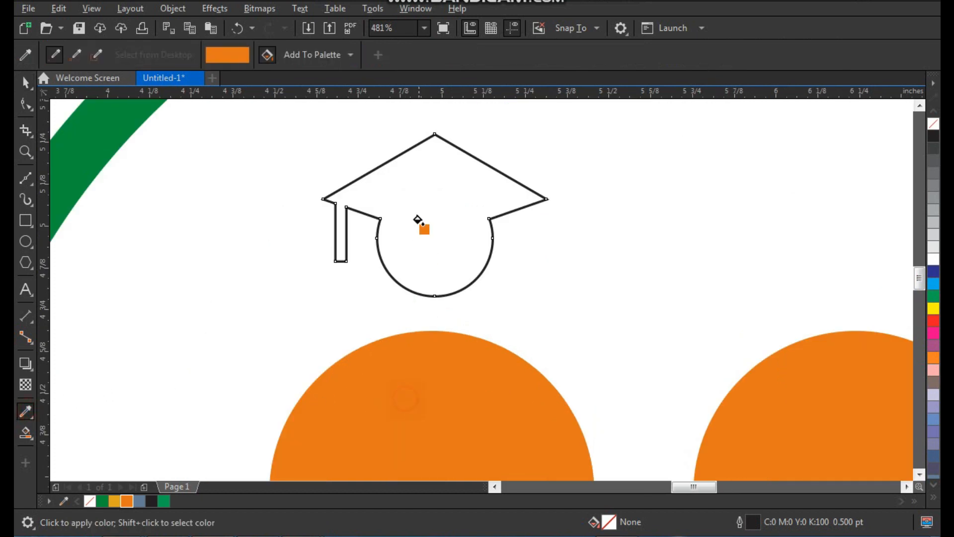
click(419, 211)
Enlarge the graduate head from its centre to about 122.5%, nudge it up slightly and remove its outline.
key(space)
drag(553, 299, 580, 315)
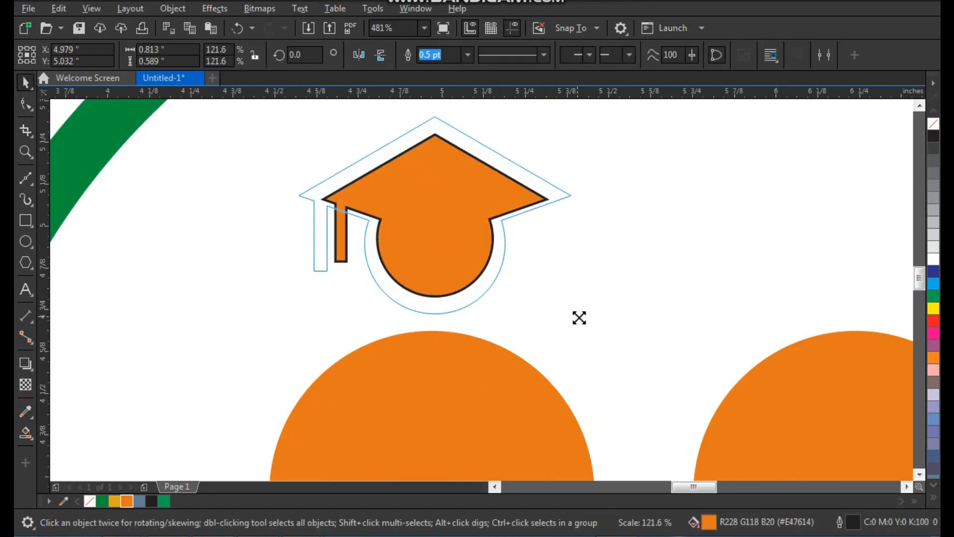
drag(449, 275, 449, 268)
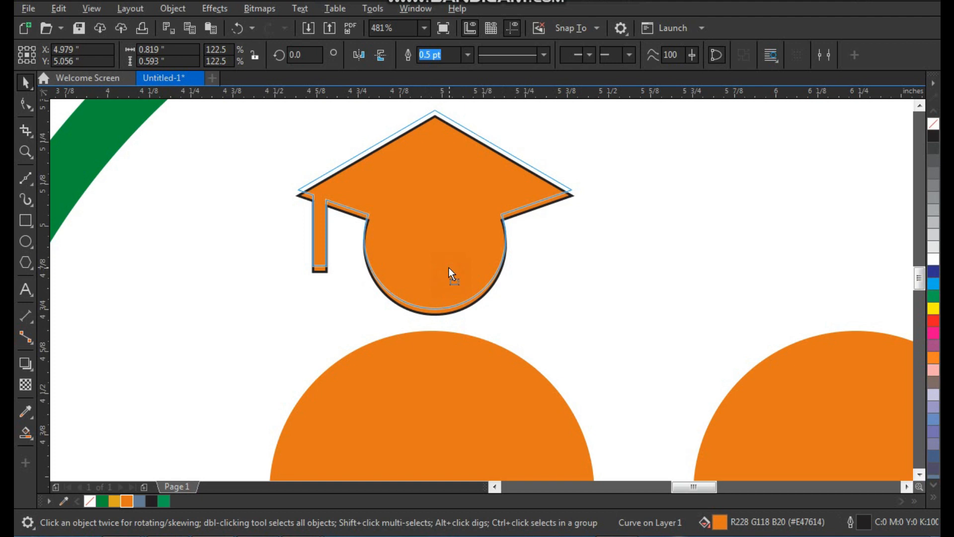
right_click(934, 124)
Mirror a copy of the graduate head horizontally and place it above the right capsule.
scroll(426, 278, down, 2)
key(z)
drag(330, 164, 798, 430)
drag(185, 222, 615, 222)
drag(507, 251, 600, 256)
scroll(512, 231, down, 2)
click(667, 204)
Draw an upright rectangle about 0.44 × 1.12 in on the empty page area to the right of the green ring.
key(F2)
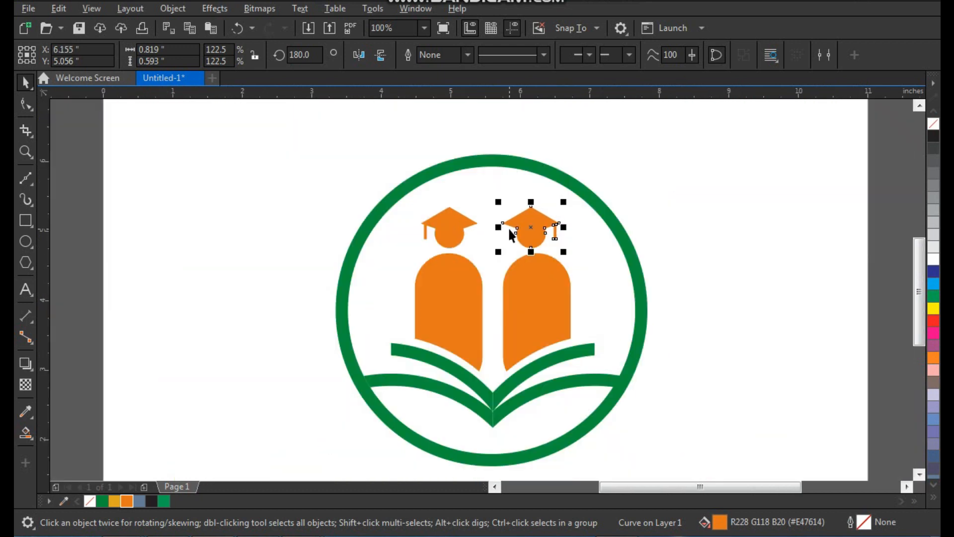
drag(689, 157, 399, 498)
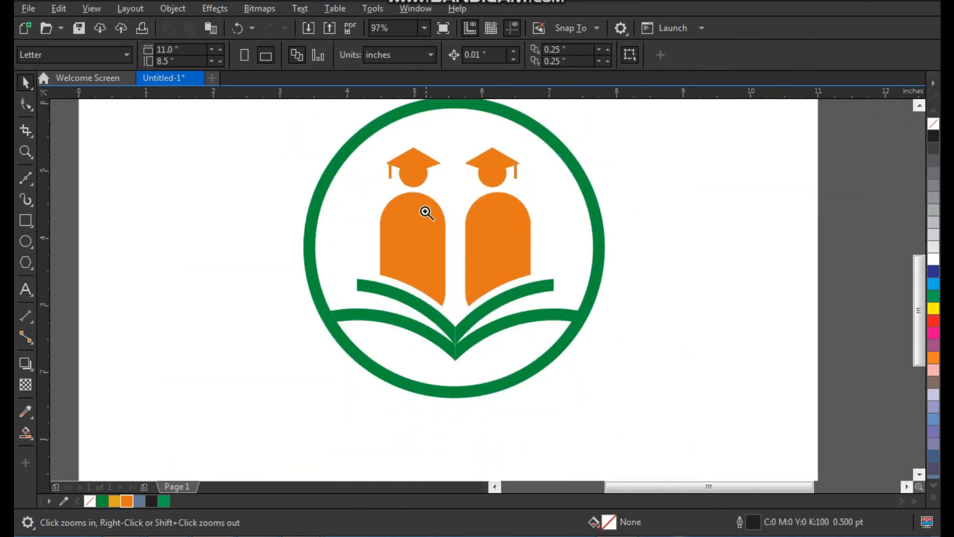
drag(507, 306, 509, 311)
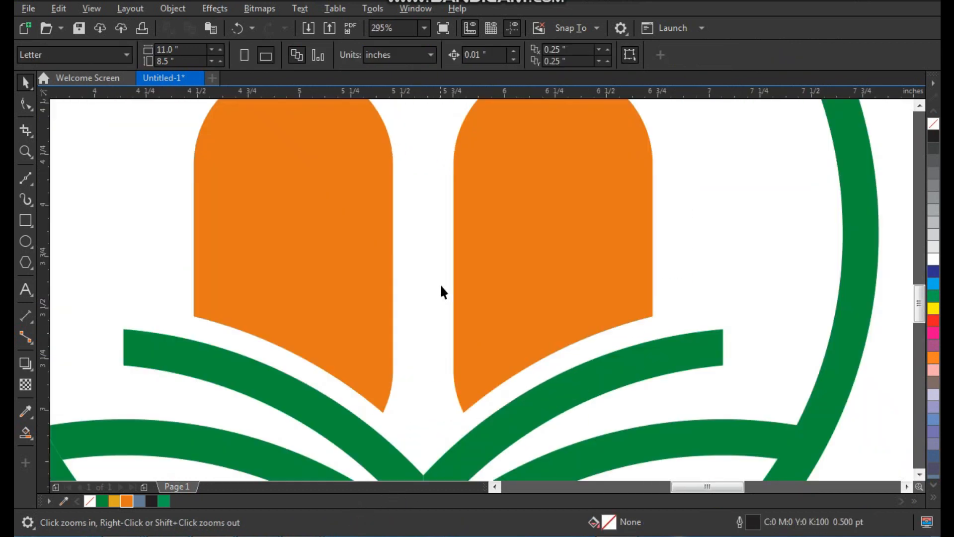
click(25, 220)
key(F4)
key(F2)
click(764, 288)
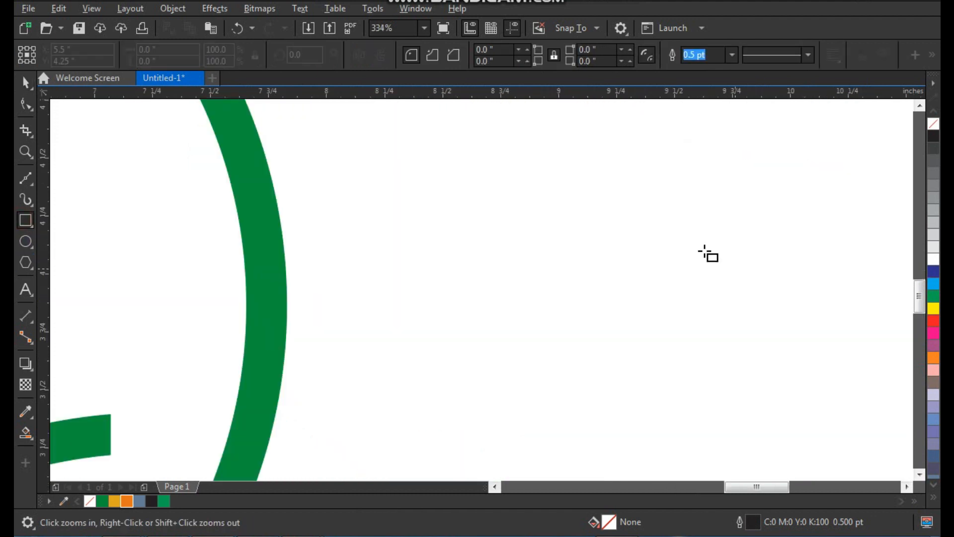
scroll(571, 241, down, 2)
mouse_move(184, 229)
mouse_down()
mouse_move(221, 260)
mouse_move(231, 345)
mouse_move(363, 301)
mouse_move(520, 304)
mouse_move(526, 318)
mouse_up()
key(space)
click(475, 283)
Draw a horizontal line about 0.85 in long across the upper half of the rectangle, centred horizontally on it.
key(F2)
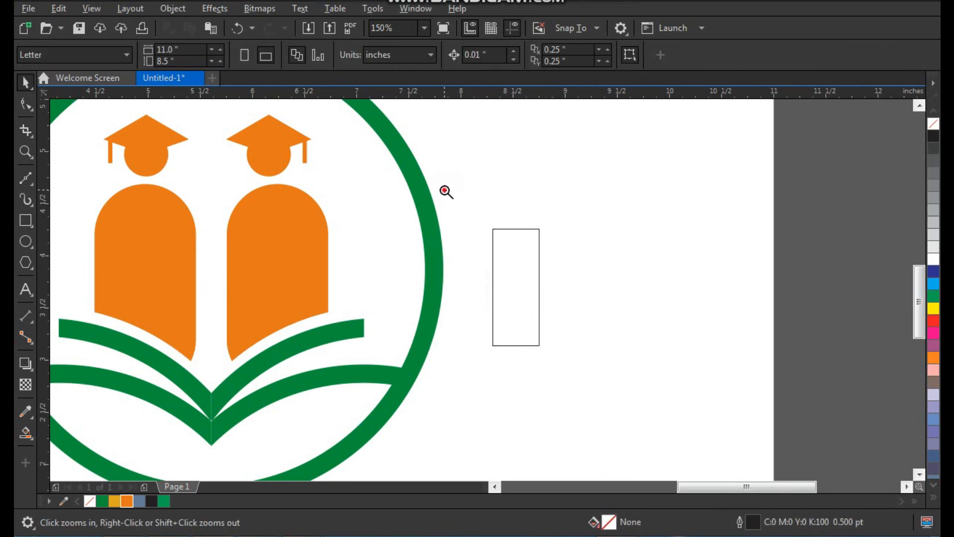
drag(445, 189, 579, 370)
click(494, 300)
key(F2)
drag(405, 166, 514, 376)
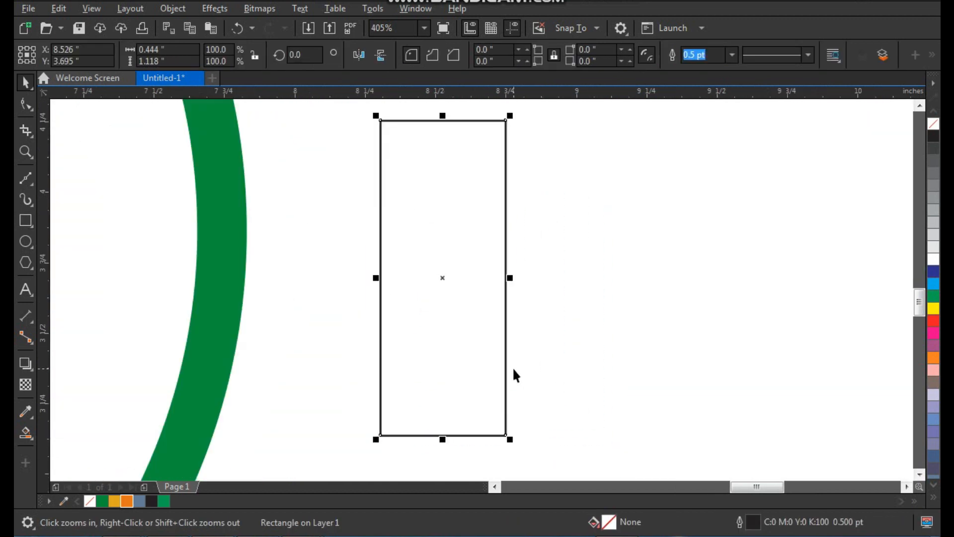
click(26, 178)
drag(341, 241, 585, 241)
key(space)
shift+click(490, 207)
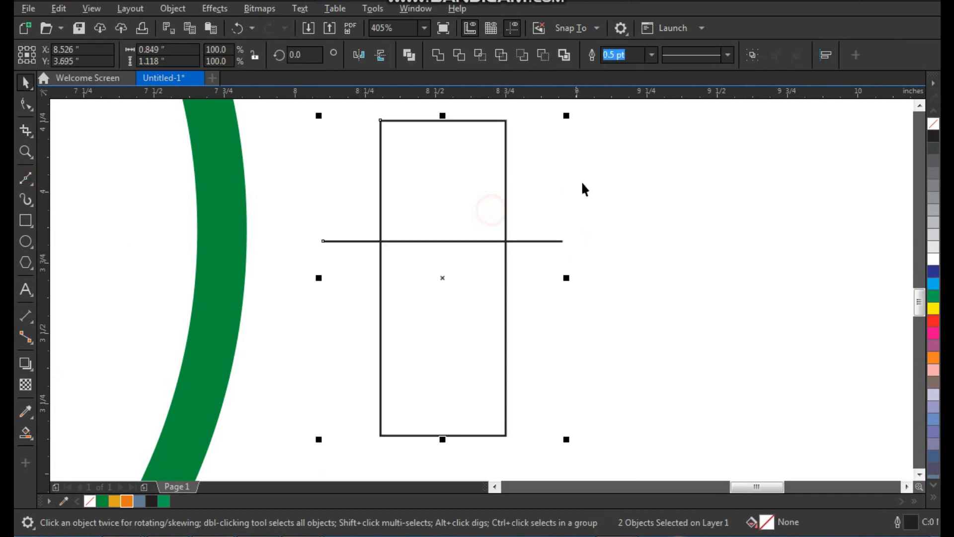
Narrow the rectangle symmetrically to about 0.4 in wide.
click(468, 206)
click(509, 282)
drag(511, 282, 499, 277)
click(528, 239)
drag(580, 164, 368, 283)
Convert the rectangle to curves and add nodes on both of its sides where the horizontal line crosses them.
click(388, 229)
key(z)
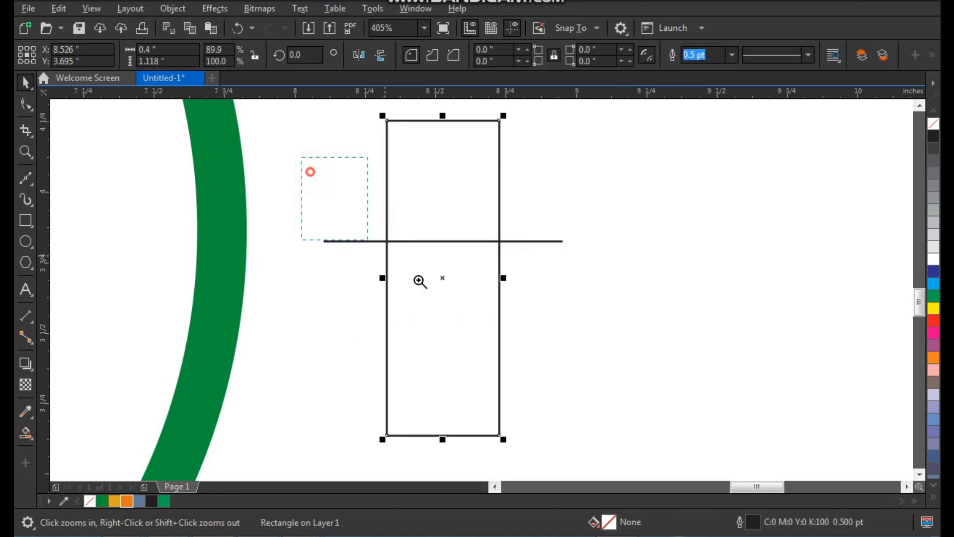
click(420, 279)
key(F10)
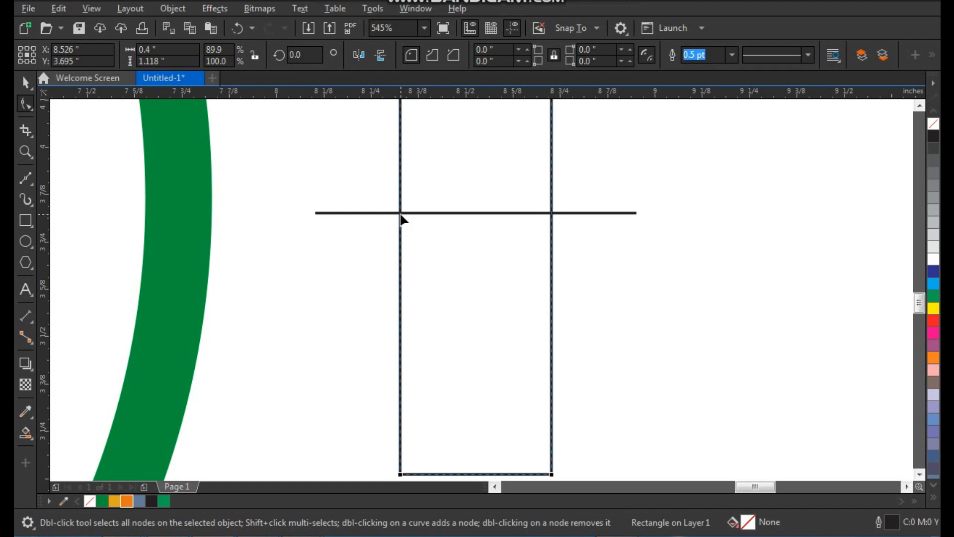
click(401, 214)
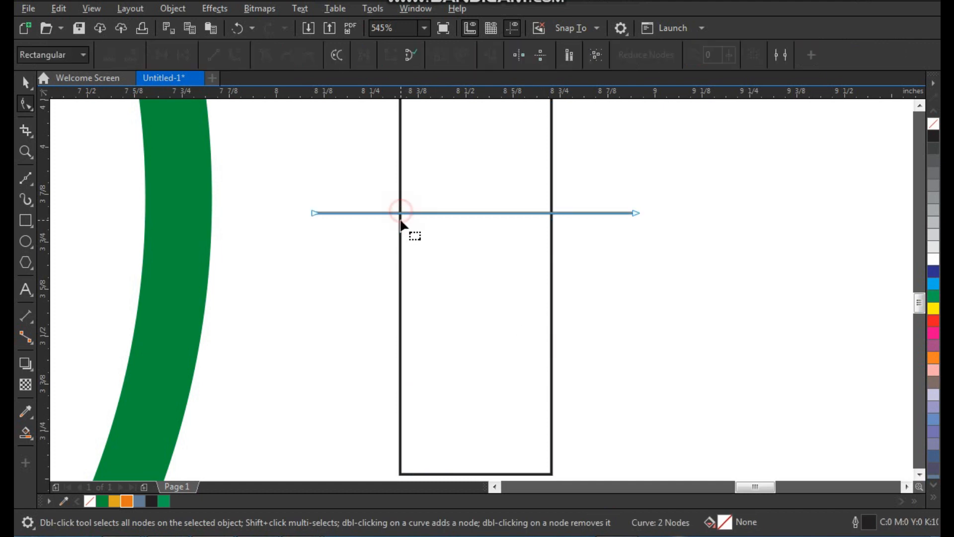
click(401, 215)
double_click(401, 213)
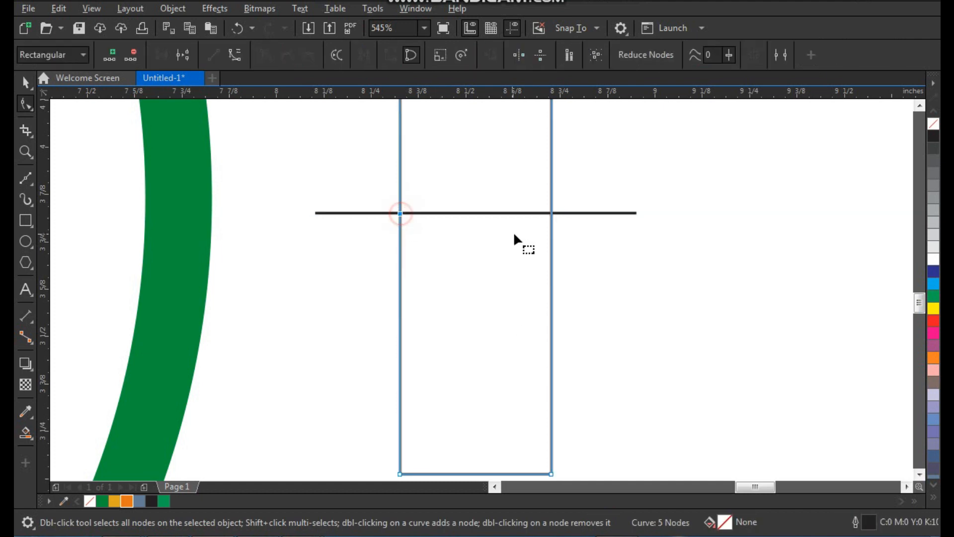
double_click(552, 213)
Add a node at the middle of the rectangle's bottom edge and delete the two bottom corner nodes to form a point.
scroll(476, 380, down, 2)
key(F2)
drag(451, 382, 526, 447)
double_click(391, 297)
scroll(484, 323, down, 2)
key(F2)
drag(353, 364, 615, 82)
drag(550, 394, 510, 440)
key(Delete)
click(323, 397)
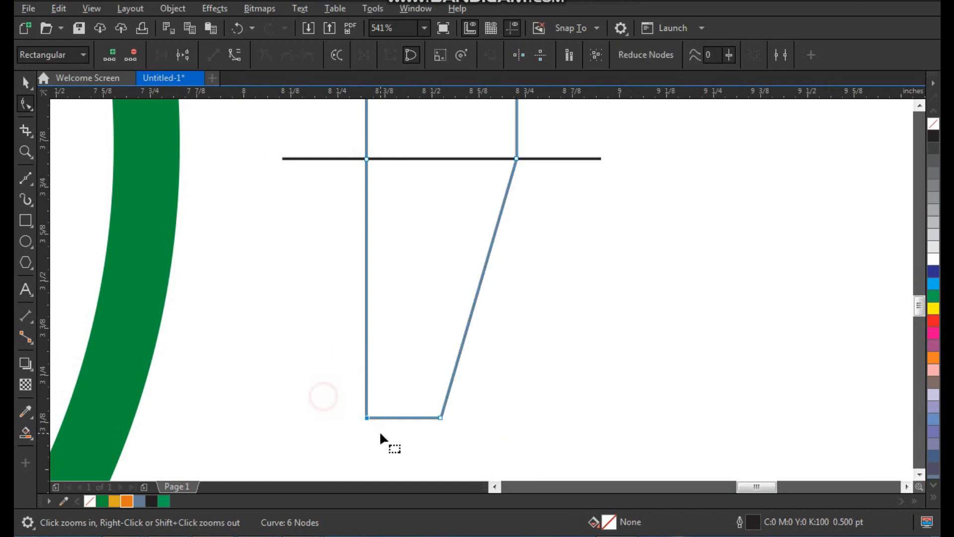
key(Delete)
key(space)
Copy the horizontal line straight down to nearly halfway along the pointed part of the shape.
scroll(486, 340, down, 2)
key(F2)
drag(389, 221, 589, 385)
click(605, 336)
drag(570, 183, 562, 308)
Add nodes where the lower line crosses both slanted edges and pull the left node outward along that line.
click(366, 241)
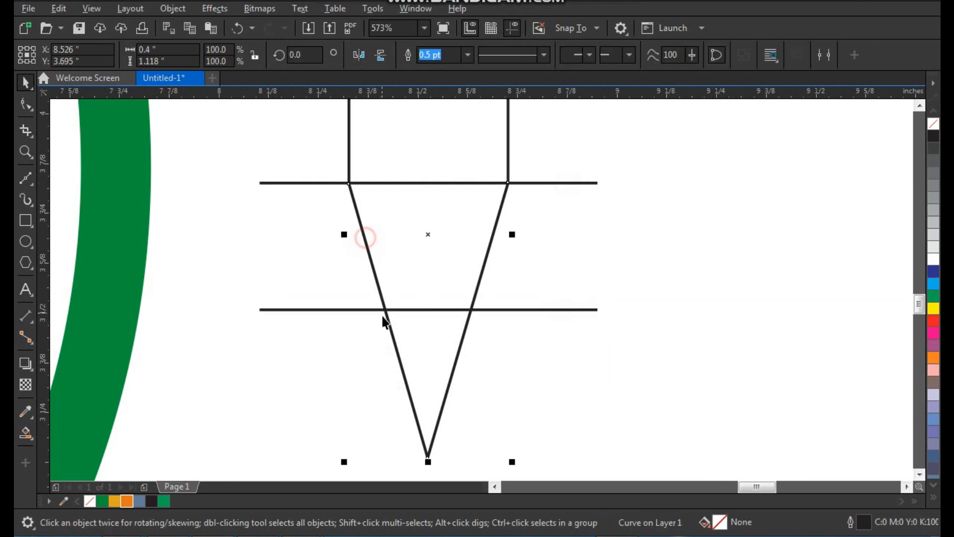
key(F10)
double_click(384, 311)
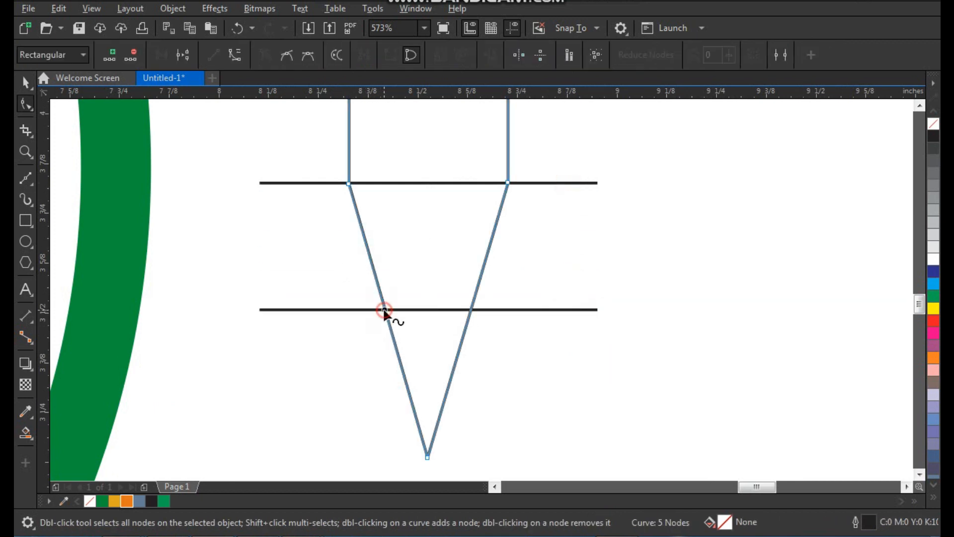
drag(383, 310, 326, 309)
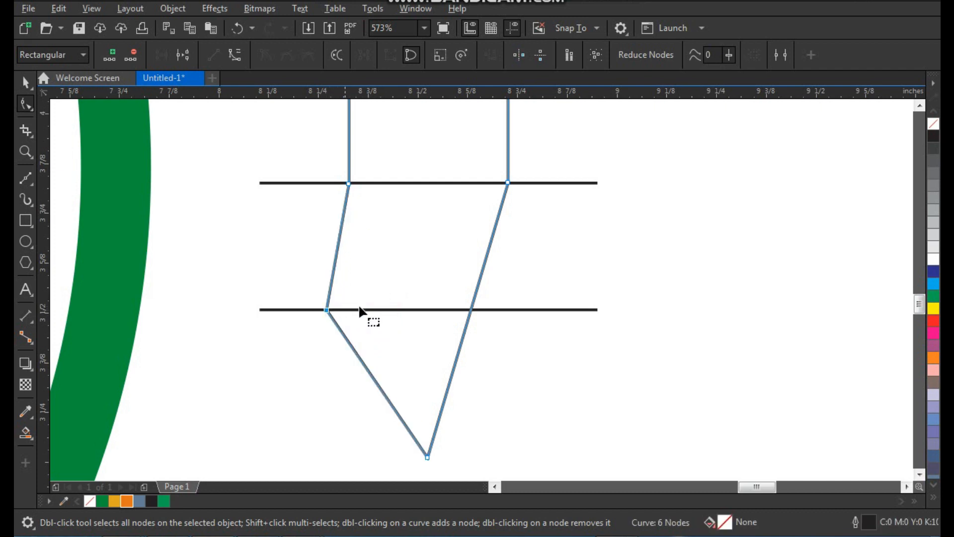
double_click(471, 311)
Try to pull the right node outward near the lower line, and undo that move.
drag(471, 310, 532, 321)
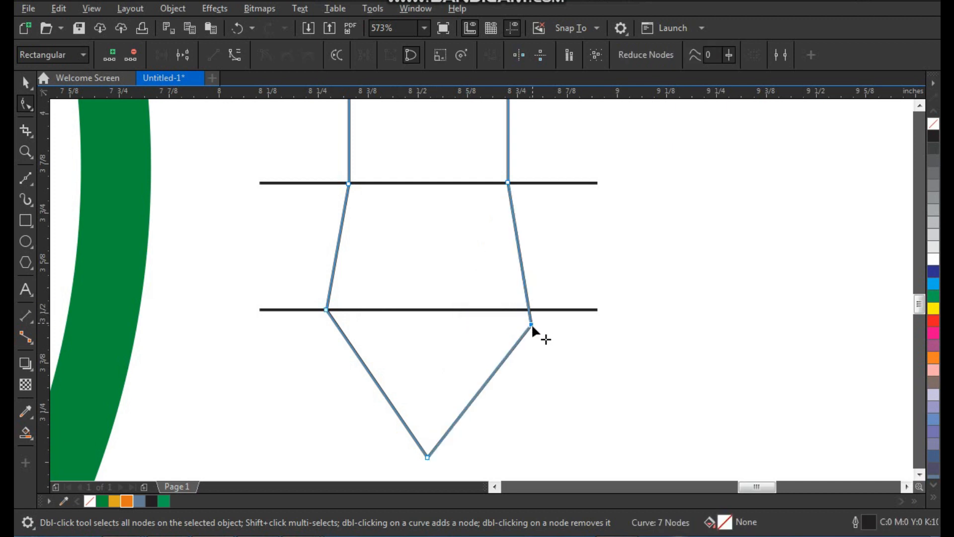
key(space)
click(560, 359)
key(F3)
key(F2)
drag(571, 207, 343, 409)
click(463, 380)
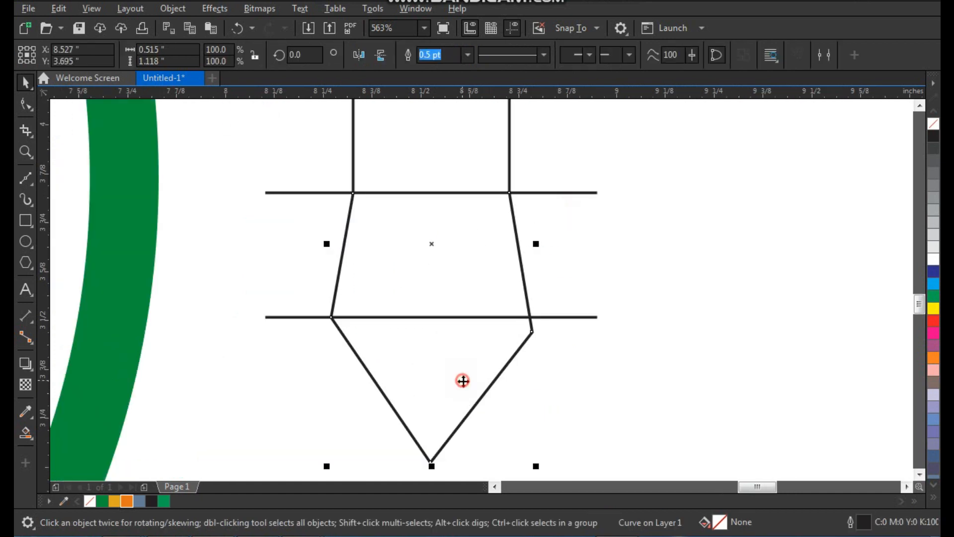
key(F10)
key(ctrl+z)
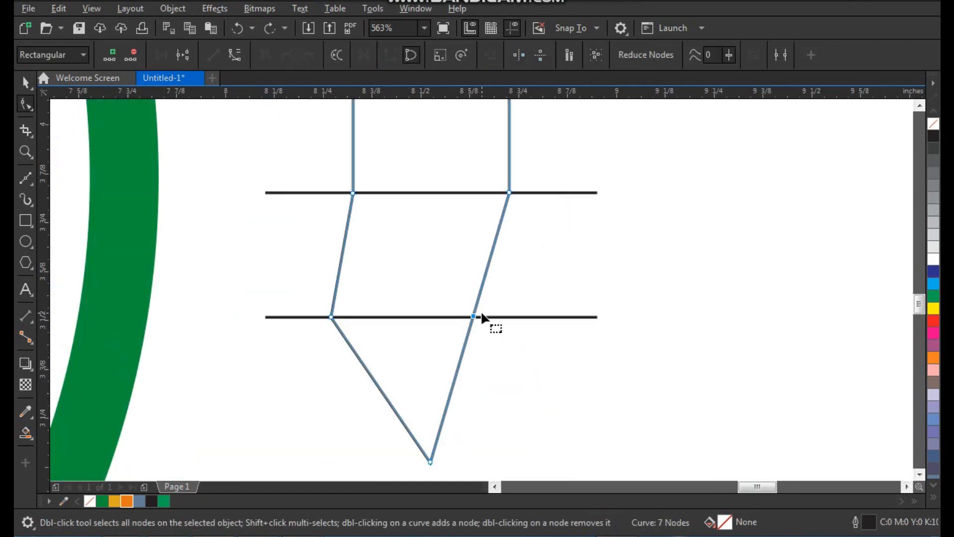
Pull the right node outward along the lower line to mirror the left one.
drag(475, 319, 531, 322)
key(space)
click(562, 354)
Delete the two horizontal guide lines crossing the pen nib shape.
scroll(559, 293, down, 1)
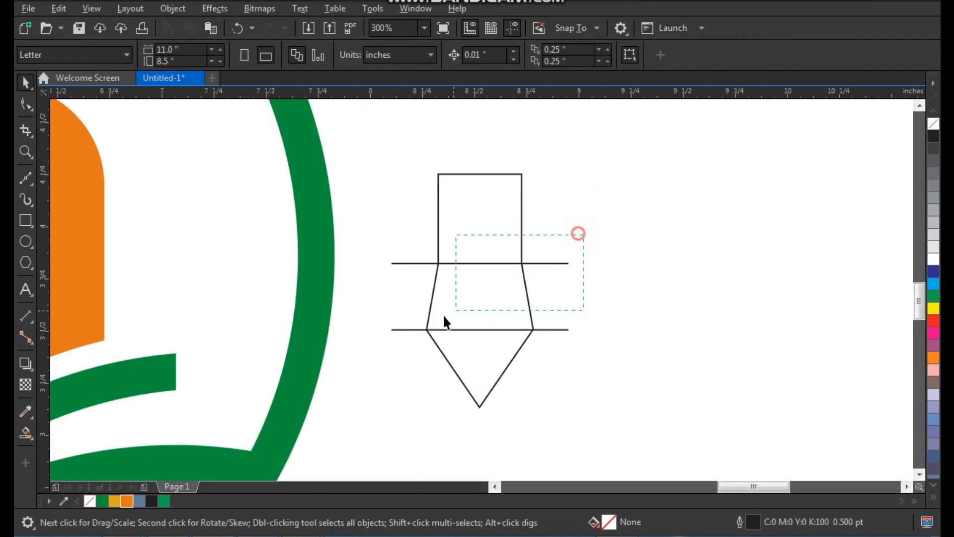
drag(376, 355, 377, 354)
key(Delete)
click(597, 300)
Draw a circle about 0.11 in wide inside the widening part of the nib and centre it horizontally with the nib.
key(z)
drag(435, 238, 571, 405)
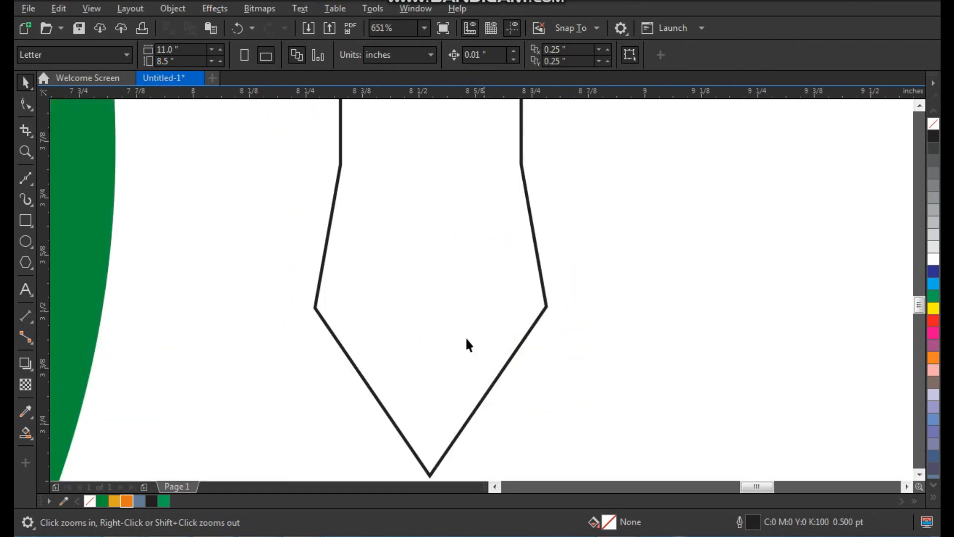
click(24, 242)
drag(403, 198, 451, 246)
key(space)
shift+click(490, 246)
key(c)
click(619, 239)
click(586, 212)
Draw a thin upright rectangle about 0.04 × 0.53 in from inside the circle to just below the nib's tip.
key(F3)
key(F2)
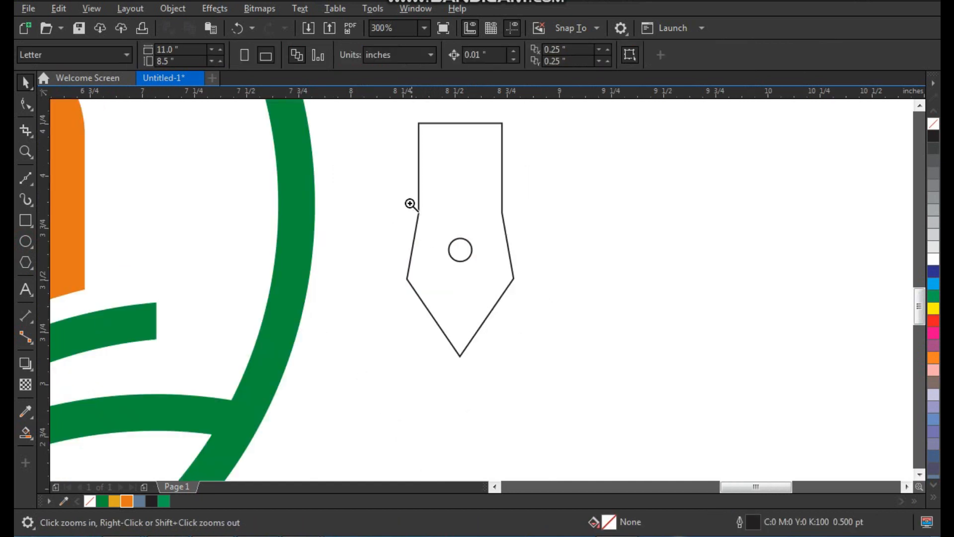
drag(414, 207, 560, 396)
click(25, 220)
drag(416, 193, 432, 392)
key(space)
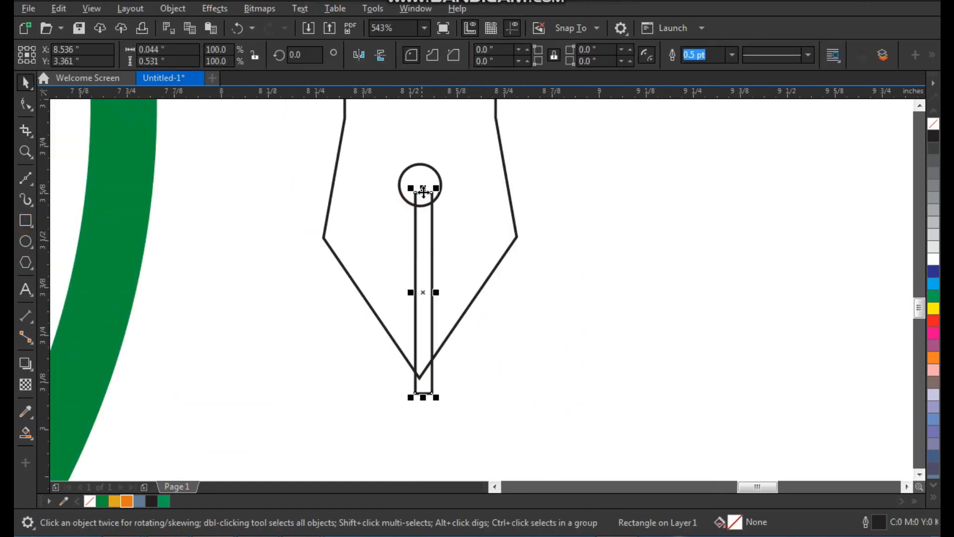
Centre the thin rectangle horizontally on the small circle.
click(485, 270)
click(432, 213)
shift+click(431, 169)
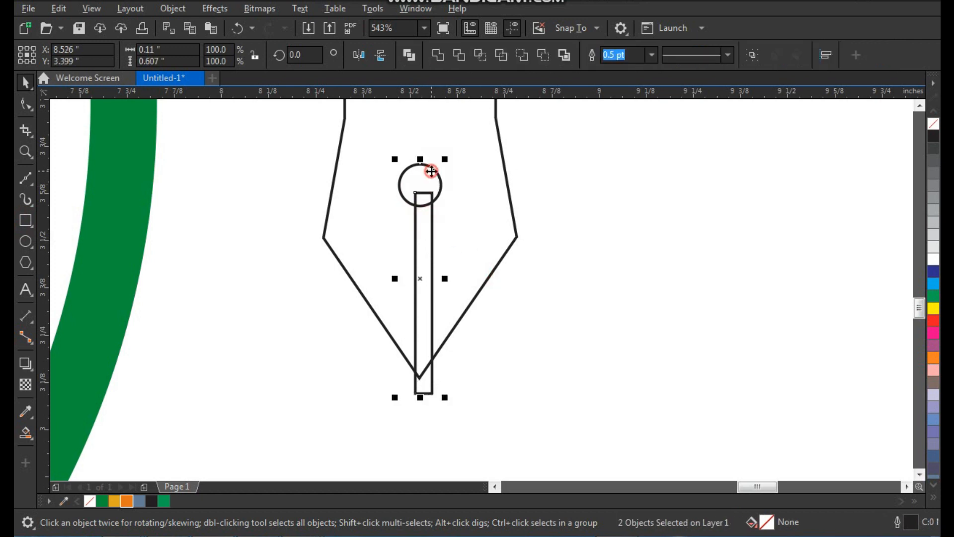
key(c)
click(562, 167)
drag(524, 129, 380, 423)
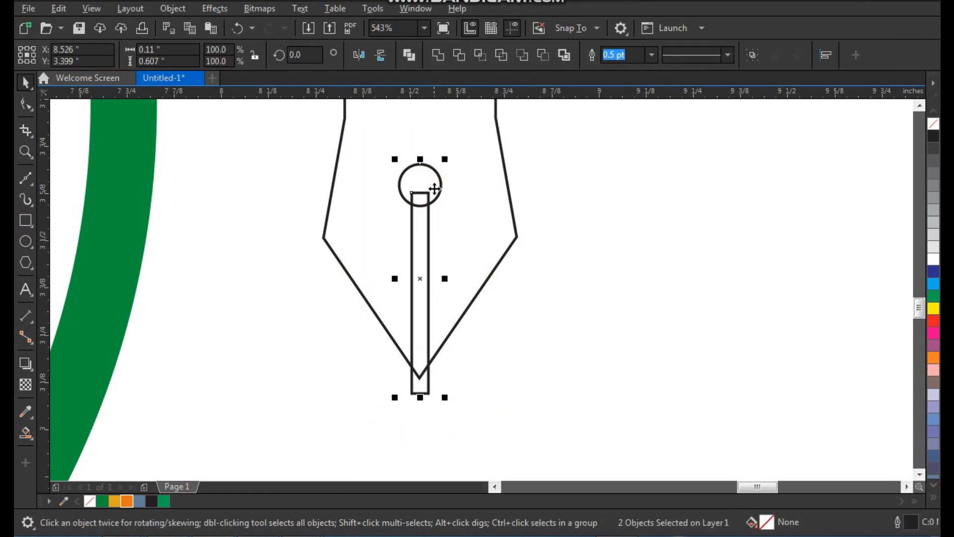
Weld the circle to the thin rectangle, then cut the merged shape out of the nib and remove the leftover cutter.
click(438, 55)
shift+click(482, 227)
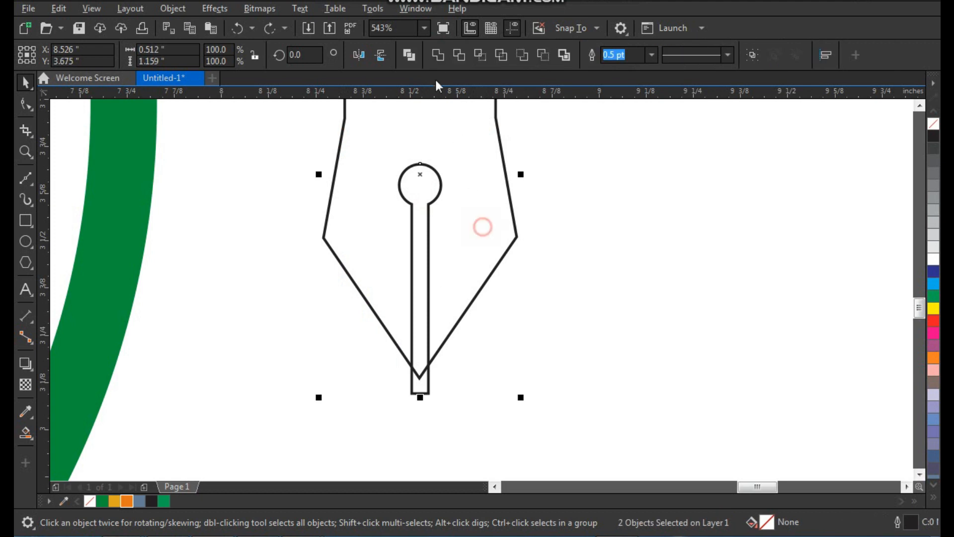
click(459, 56)
click(586, 217)
click(419, 372)
key(Delete)
click(459, 390)
click(462, 276)
Add one node on each vertical side of the nib, a short distance above the corners where it starts to widen.
key(shift+F2)
click(648, 245)
scroll(506, 259, down, 1)
key(F2)
drag(452, 155, 651, 405)
drag(337, 115, 489, 356)
click(584, 246)
click(24, 178)
key(space)
key(F2)
drag(313, 191, 543, 336)
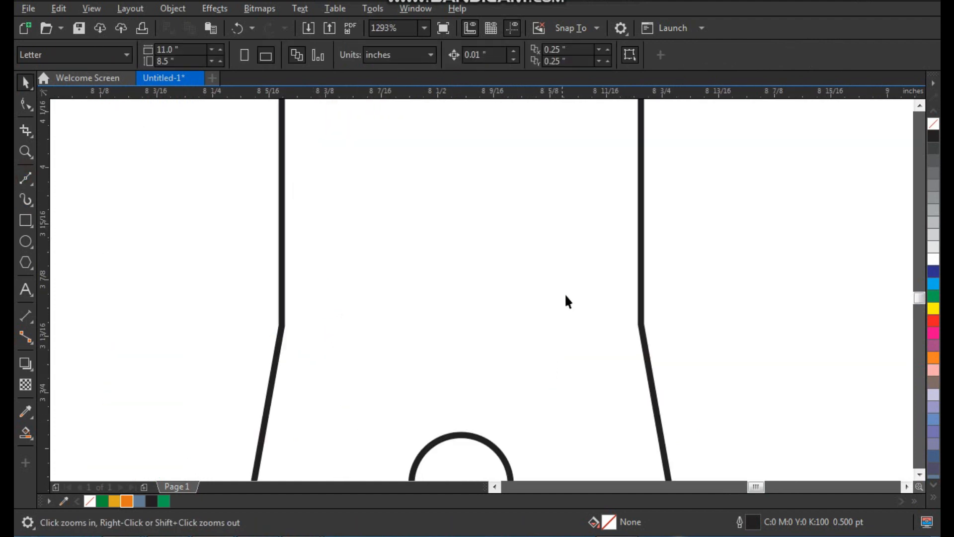
click(638, 288)
key(F10)
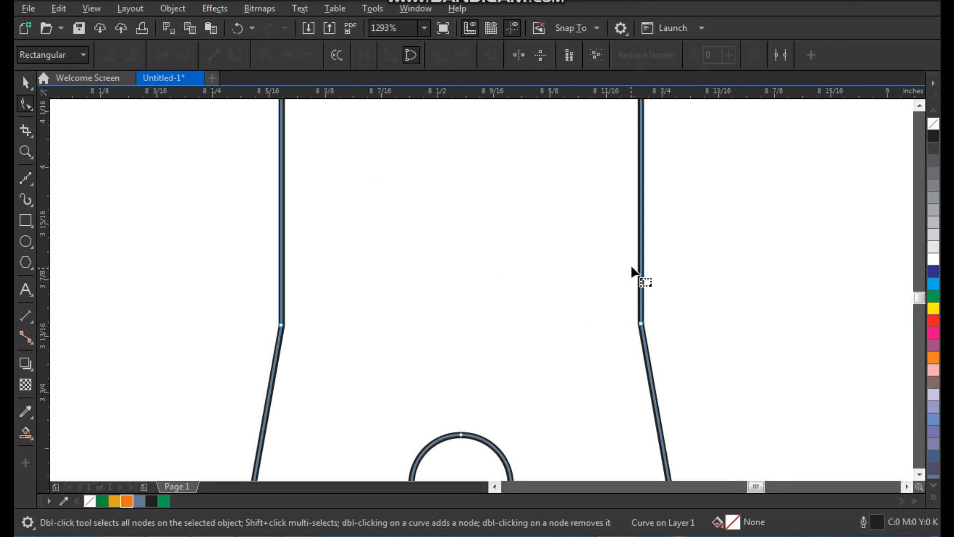
click(642, 259)
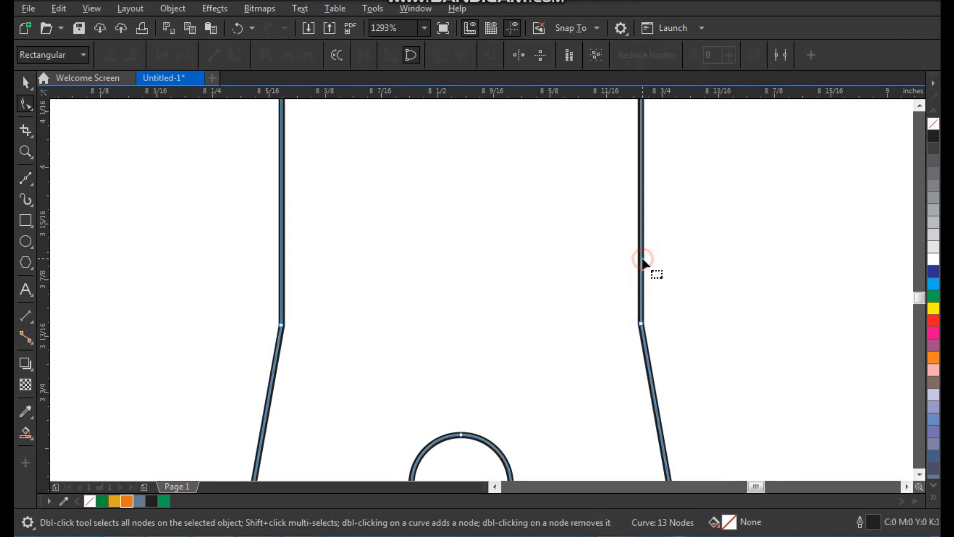
double_click(642, 259)
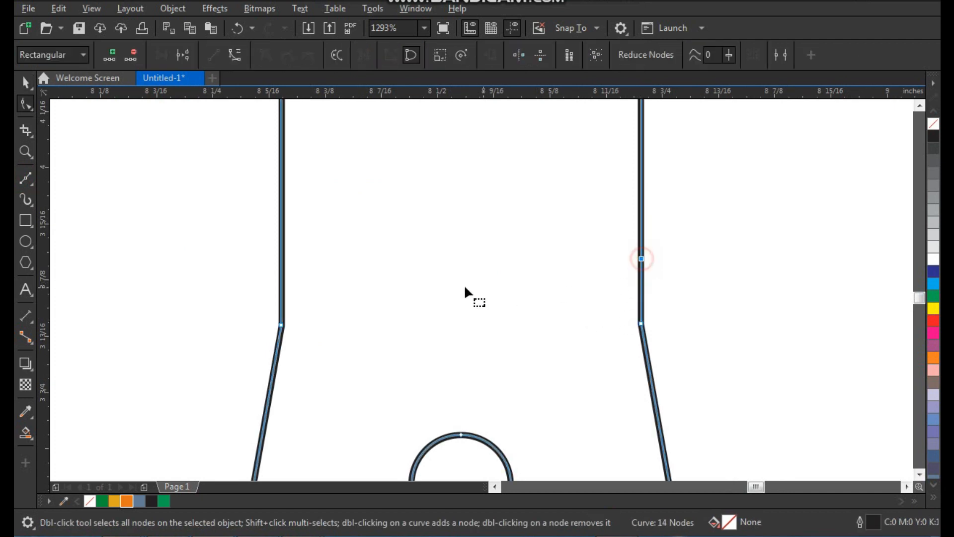
double_click(281, 251)
Convert the short side segments below the new nodes to curves and bow the left one outward into a rounded bump.
drag(247, 242, 582, 321)
click(234, 56)
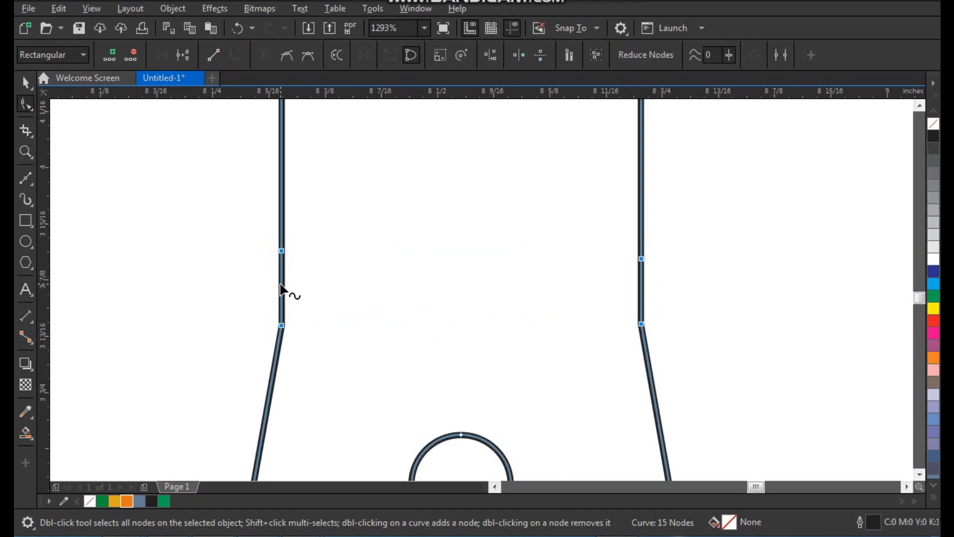
click(277, 284)
drag(282, 280, 234, 309)
click(282, 251)
drag(233, 264, 225, 259)
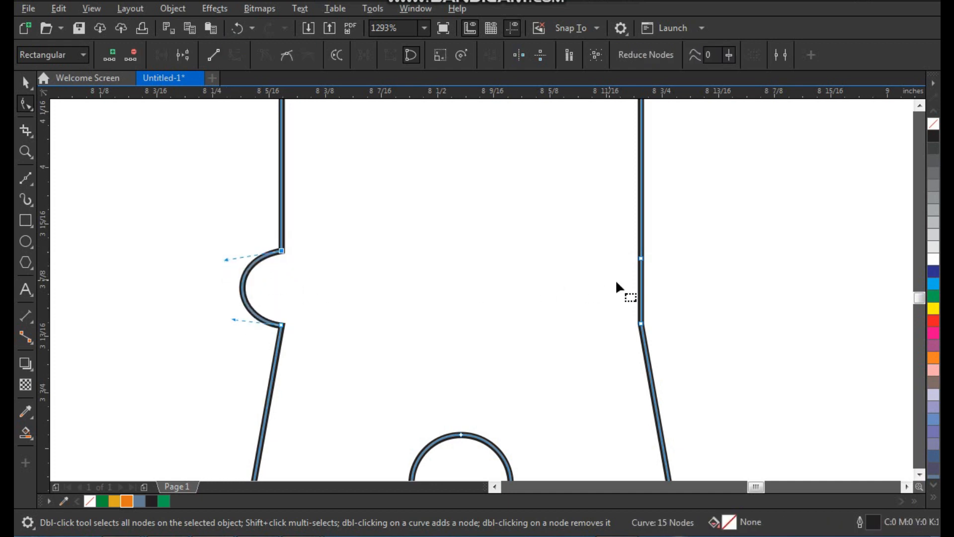
Bow the matching short segment on the nib's right side outward into a rounded bump.
drag(642, 279, 694, 264)
click(642, 258)
drag(675, 317, 677, 325)
key(space)
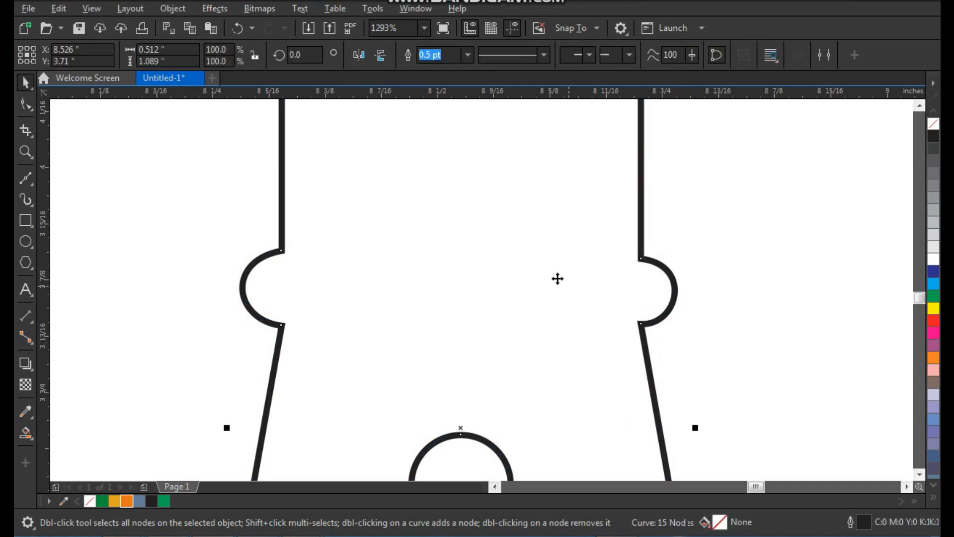
Draw the outer edge of a highlight strip with straight Bézier segments just inside the nib's right side, from its top to near the tip.
scroll(476, 248, down, 2)
click(588, 218)
key(F2)
drag(607, 148, 374, 429)
click(503, 330)
click(586, 337)
scroll(491, 319, down, 1)
key(F2)
drag(436, 208, 543, 369)
key(F2)
drag(375, 121, 529, 401)
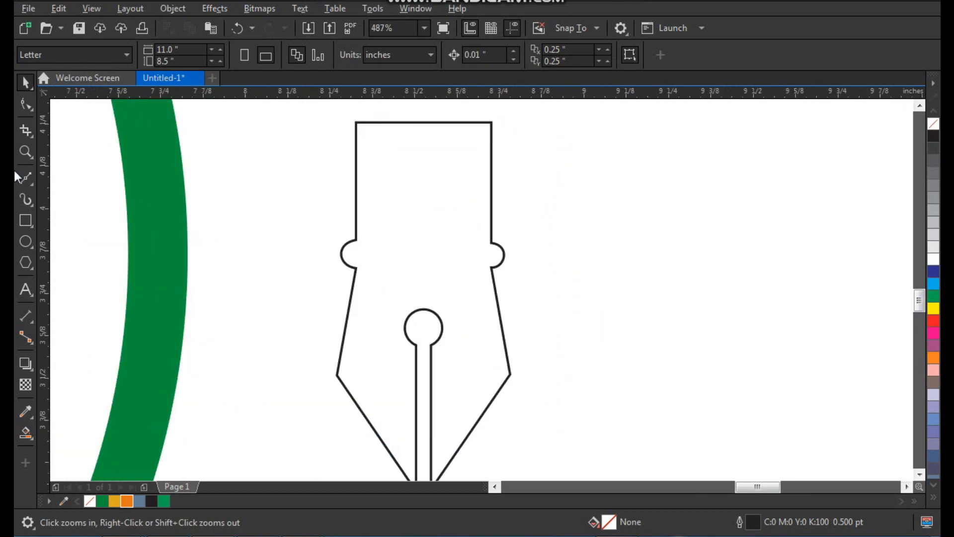
click(25, 178)
click(479, 130)
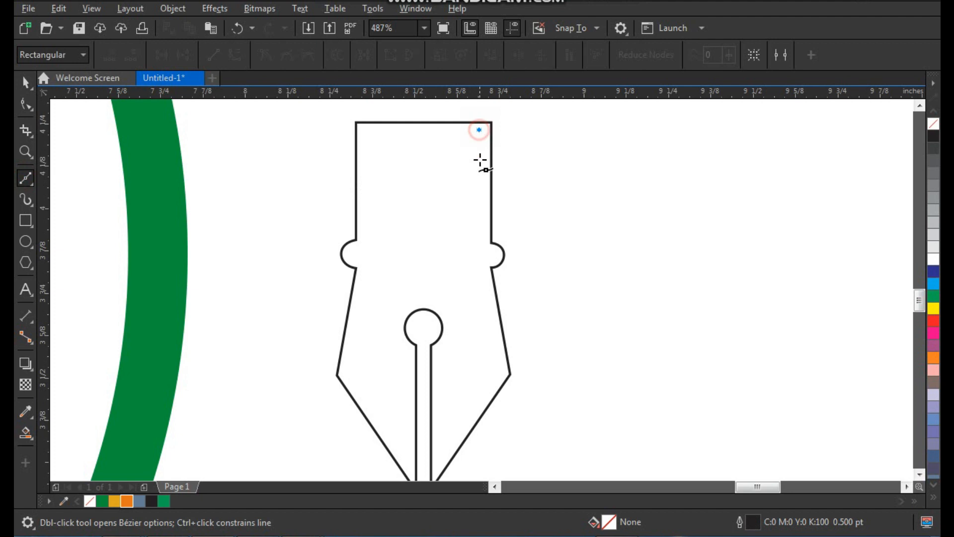
click(480, 271)
click(499, 371)
click(441, 448)
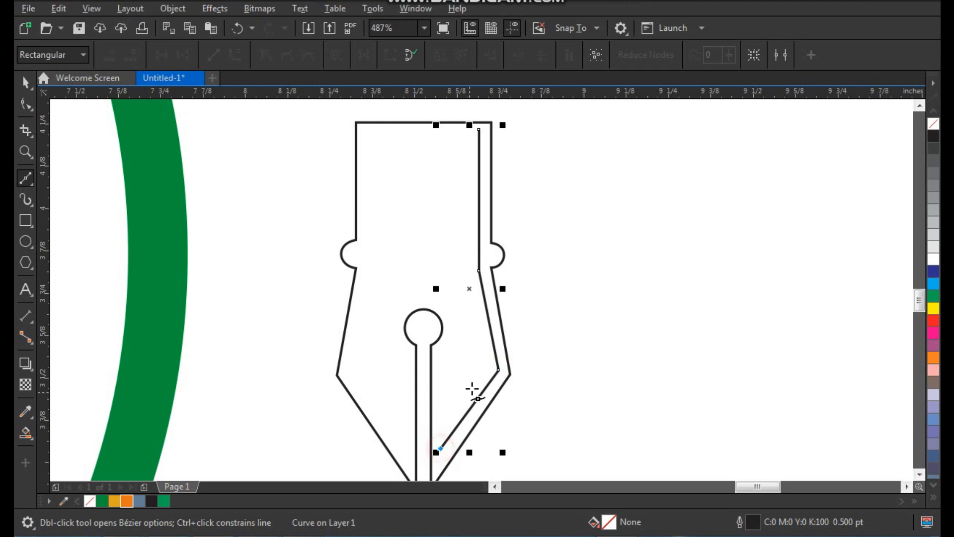
Complete the highlight strip with a parallel inner edge running back up to the nib's top and close the shape.
click(483, 365)
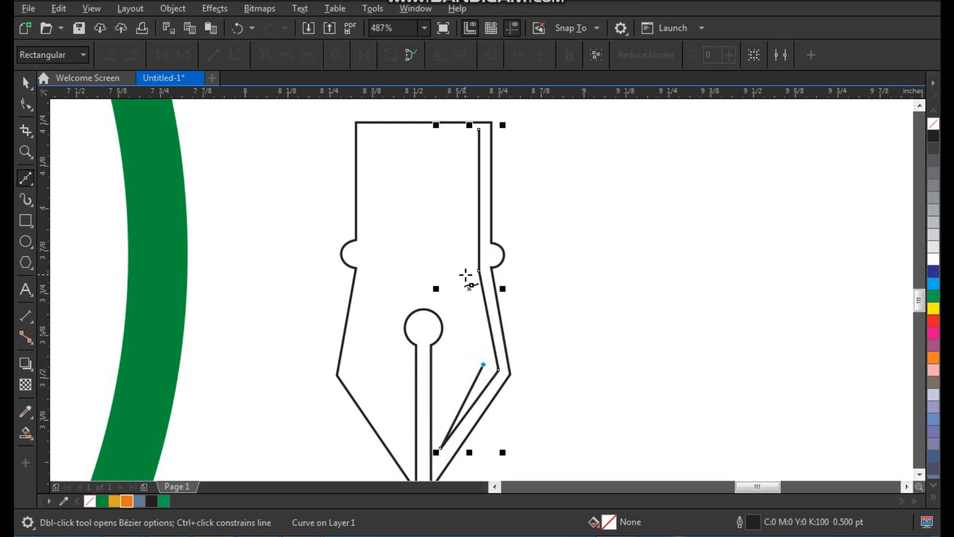
click(467, 273)
click(467, 129)
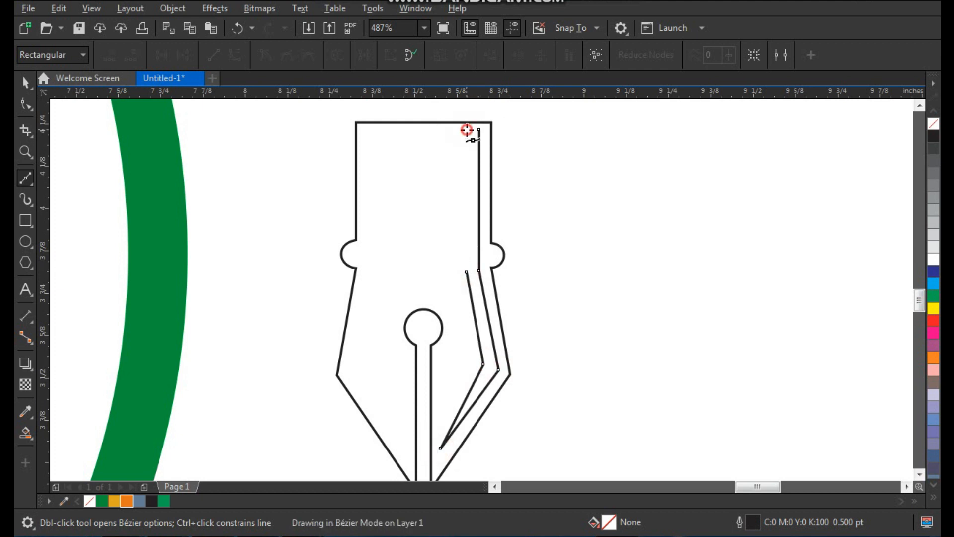
click(478, 129)
key(space)
click(583, 216)
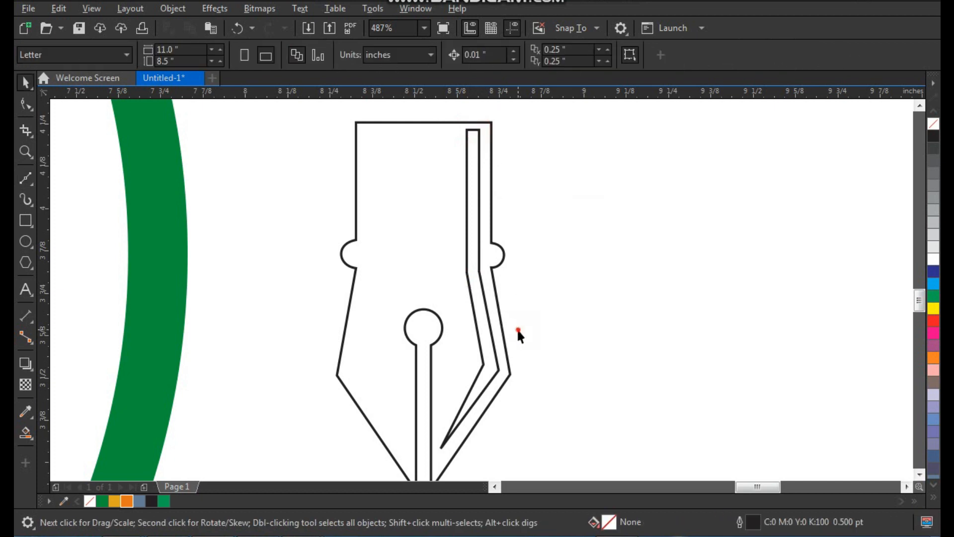
Group the nib outline with its highlight strip and centre the group horizontally on the green ring.
key(F3)
key(F2)
drag(404, 181, 593, 464)
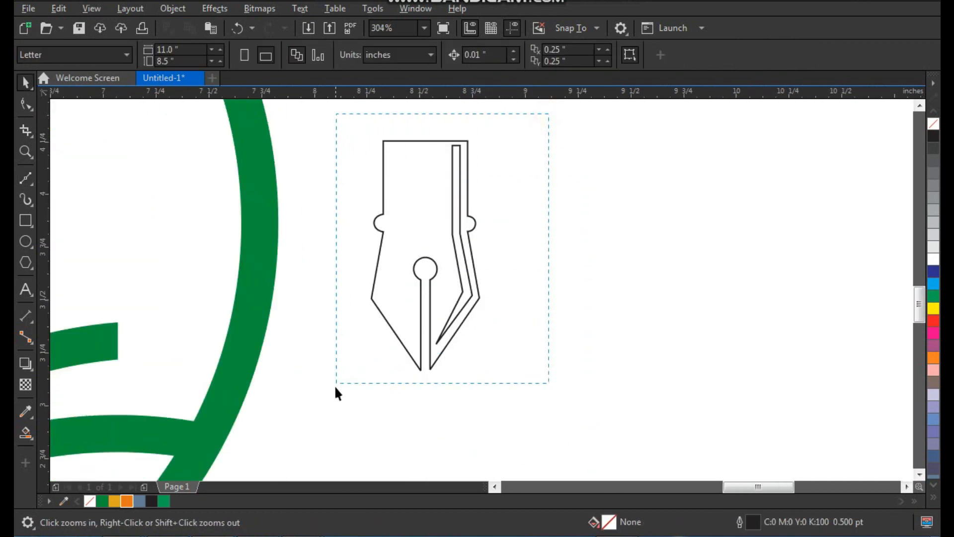
drag(337, 385, 338, 383)
key(F3)
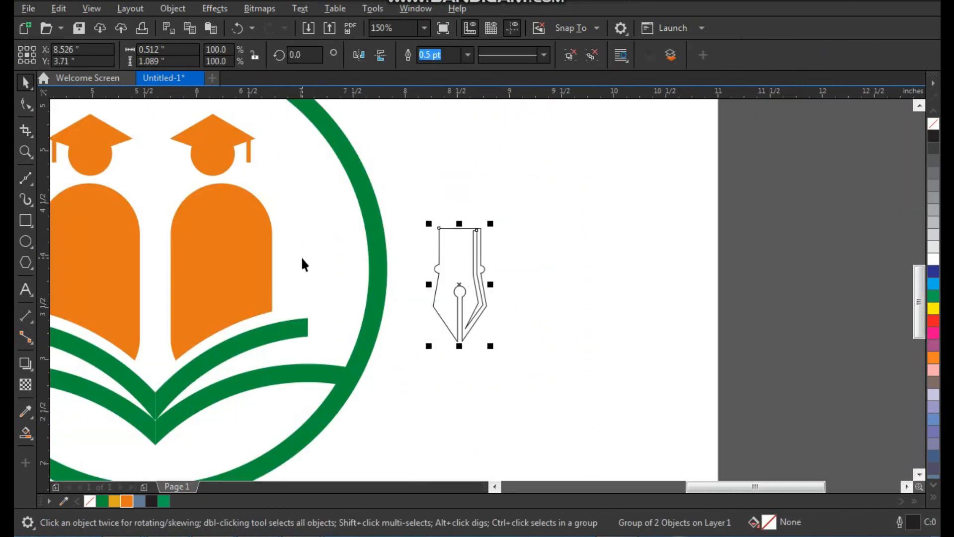
shift+click(381, 222)
key(c)
Enlarge the nib group to about 0.577 × 1.227 in and place it between the orange bodies, just above the book's fold.
key(F2)
drag(298, 188, 102, 414)
drag(444, 300, 443, 321)
drag(457, 384, 456, 390)
drag(443, 329, 440, 350)
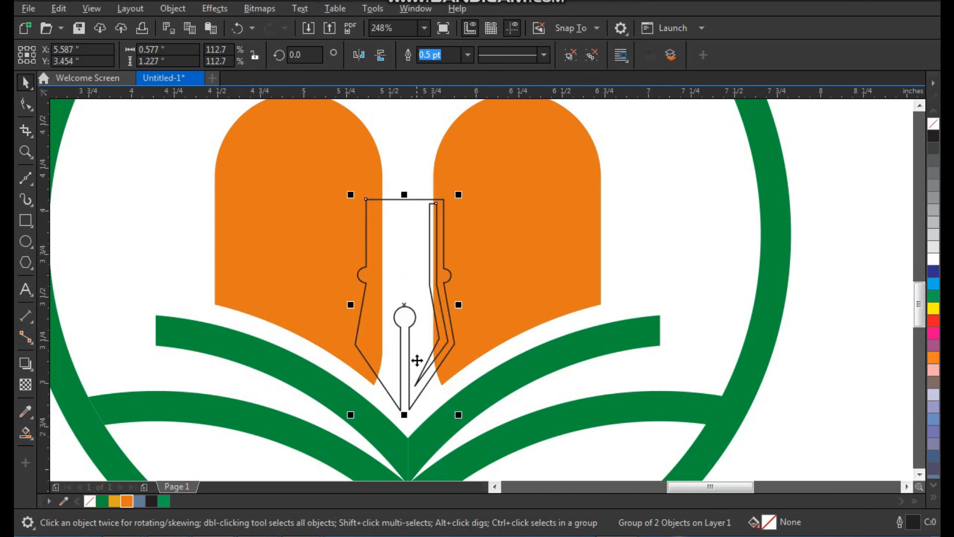
Ungroup the nib and its highlight strip and apply a one-step inside contour with a 0.06 in offset to the nib outline.
key(F3)
key(F2)
drag(356, 194, 504, 355)
key(ctrl+u)
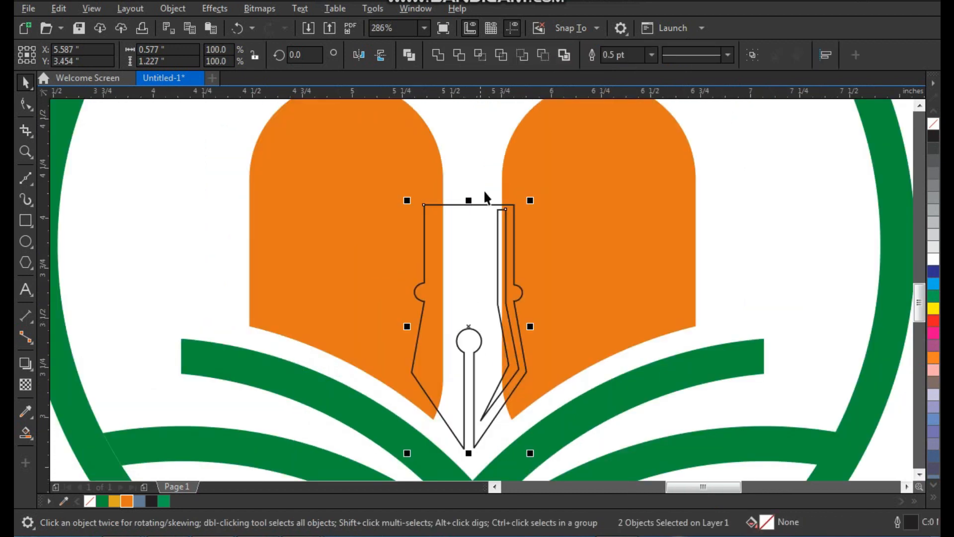
click(461, 237)
key(F2)
drag(374, 164, 630, 482)
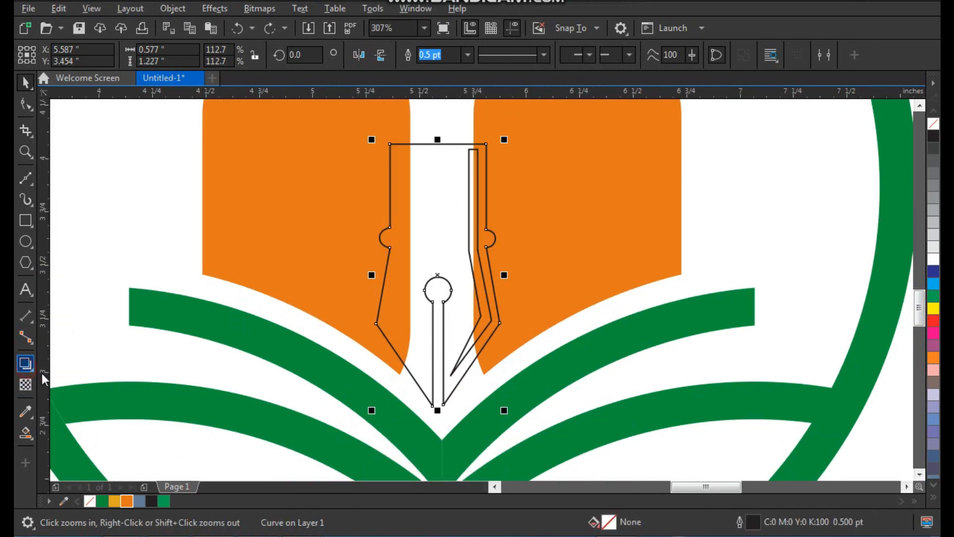
click(30, 367)
click(88, 380)
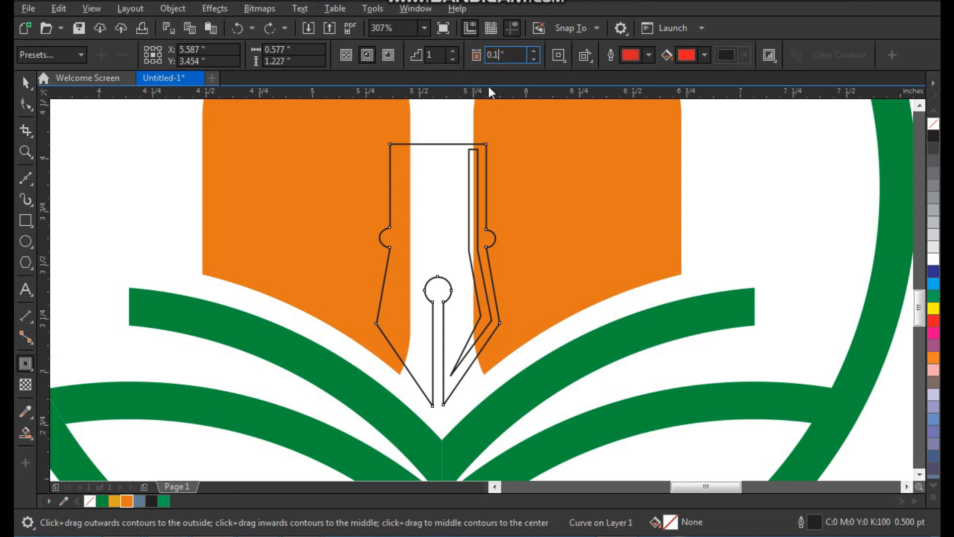
text(0.06)
key(Return)
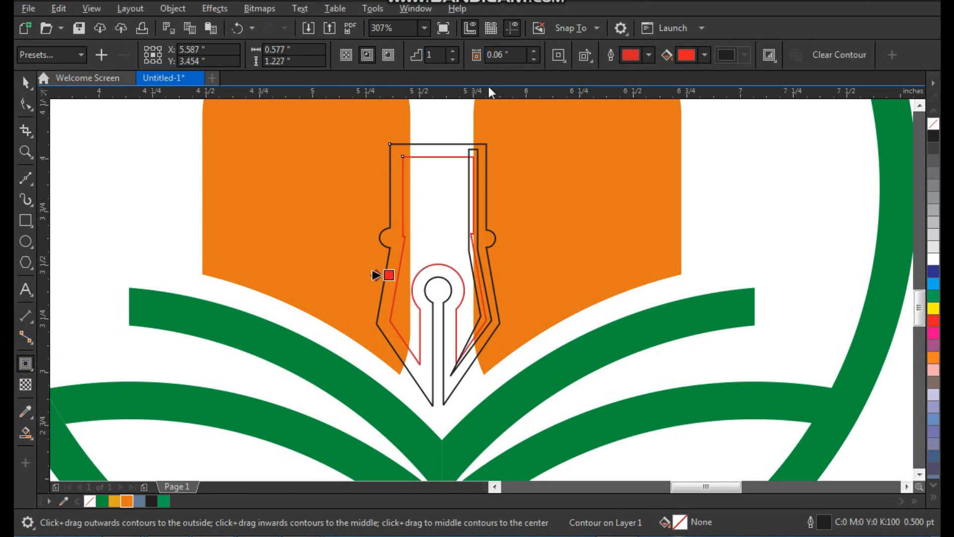
Switch the nib's contour to the outside and set its offset to 0.08 in.
click(389, 56)
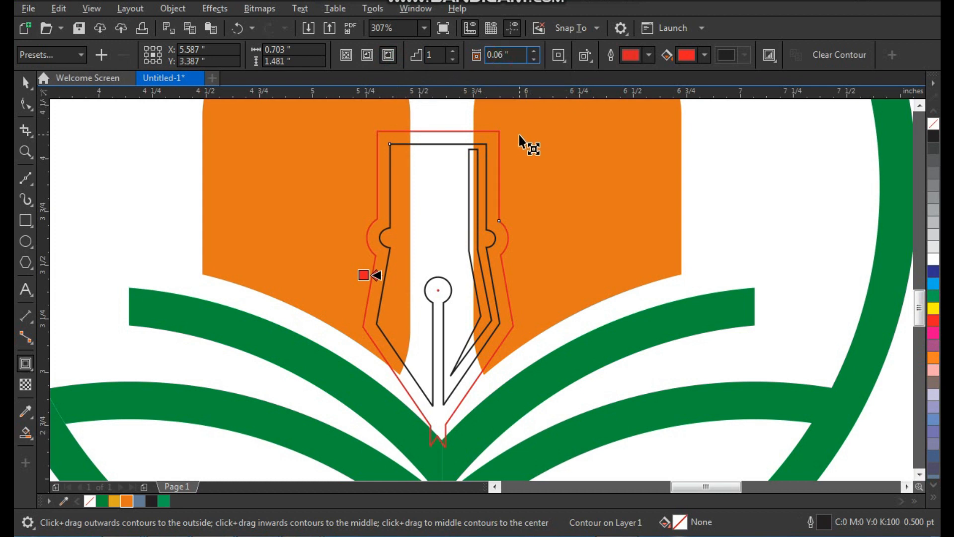
text(8)
key(Return)
key(space)
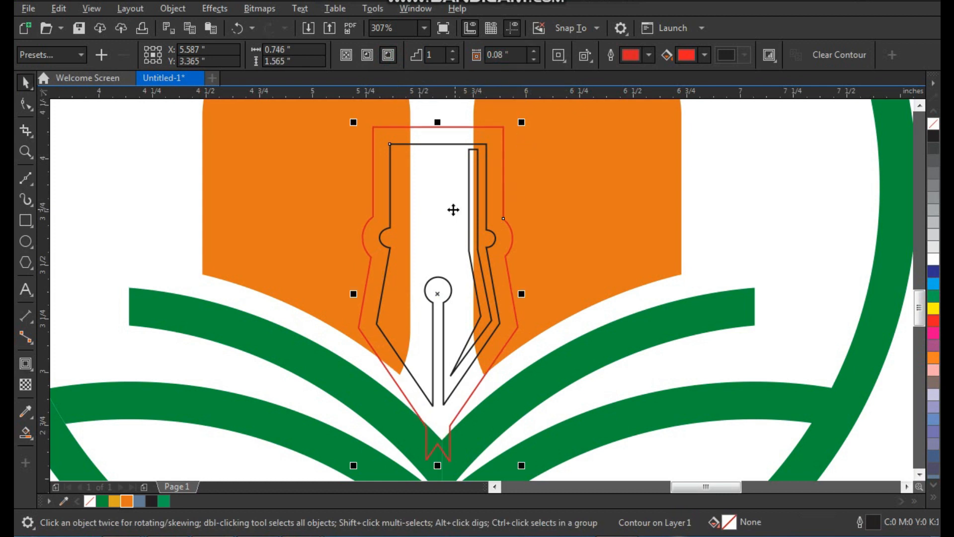
Nudge the contoured nib up slightly and break the contour apart from the nib outline.
mouse_move(439, 208)
mouse_down()
mouse_move(442, 199)
mouse_move(445, 210)
mouse_up()
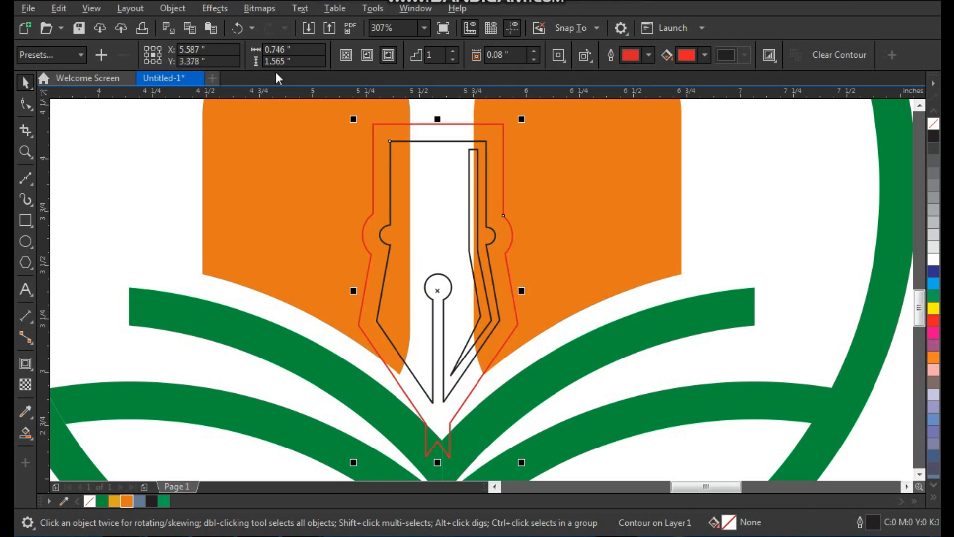
click(173, 9)
click(264, 333)
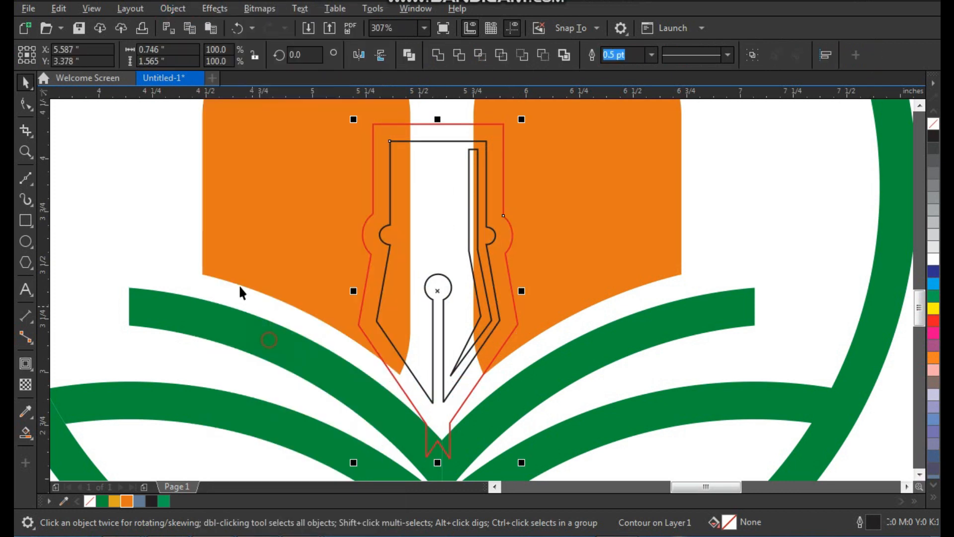
click(156, 207)
click(502, 212)
click(561, 205)
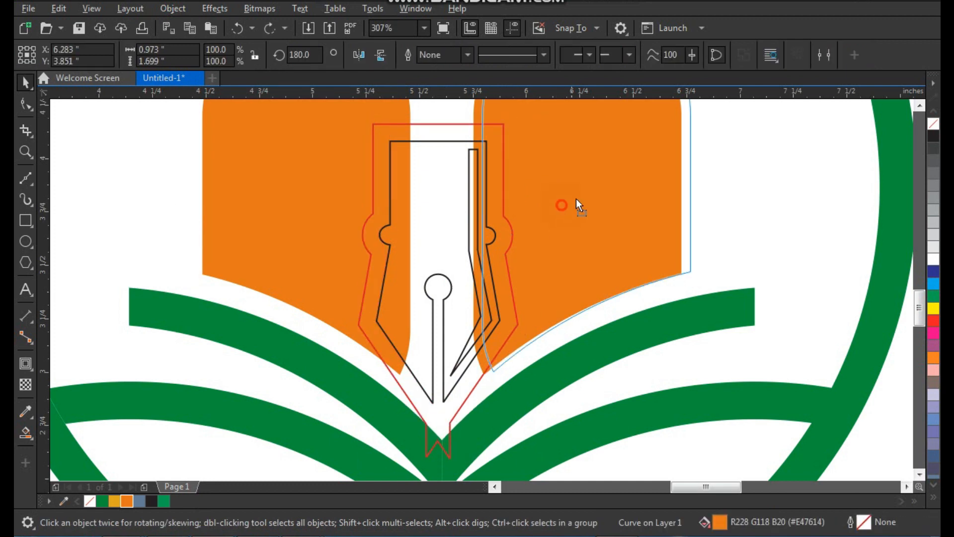
drag(572, 203, 583, 197)
key(z)
key(space)
key(ctrl+z)
Weld the two orange bodies into a single object.
scroll(439, 233, down, 1)
key(F2)
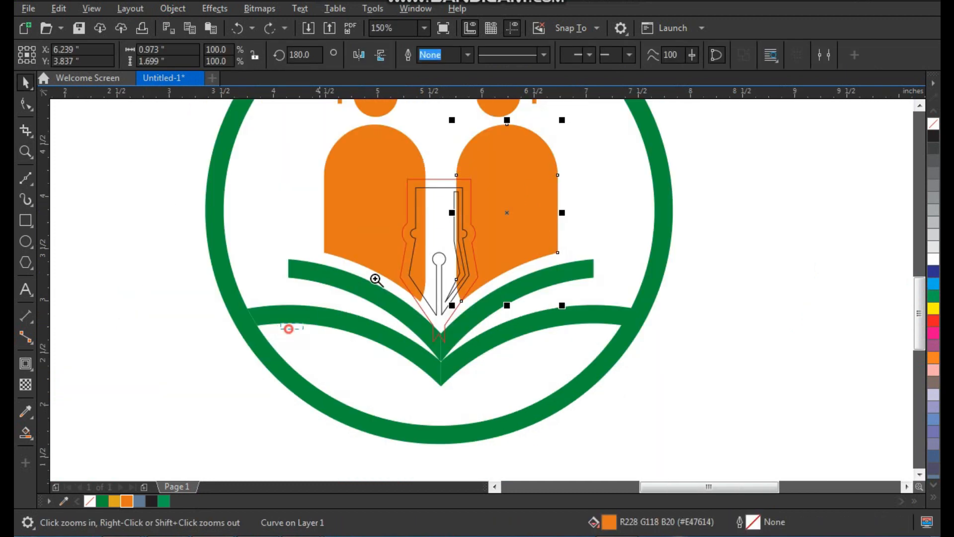
drag(289, 329, 690, 90)
shift+click(352, 233)
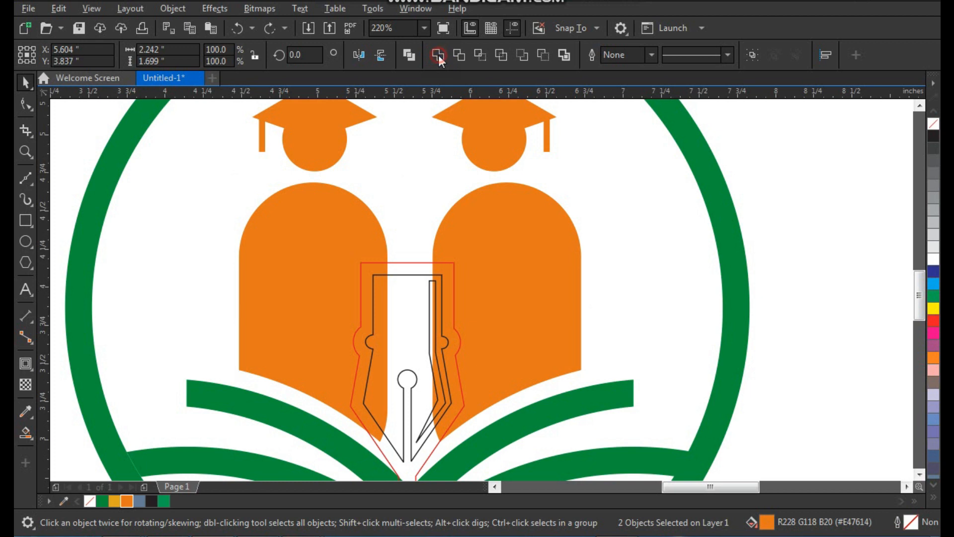
click(439, 55)
Trim the welded orange bodies with the red contour around the nib and delete the contour.
drag(445, 268, 457, 259)
key(ctrl+z)
key(ctrl+z)
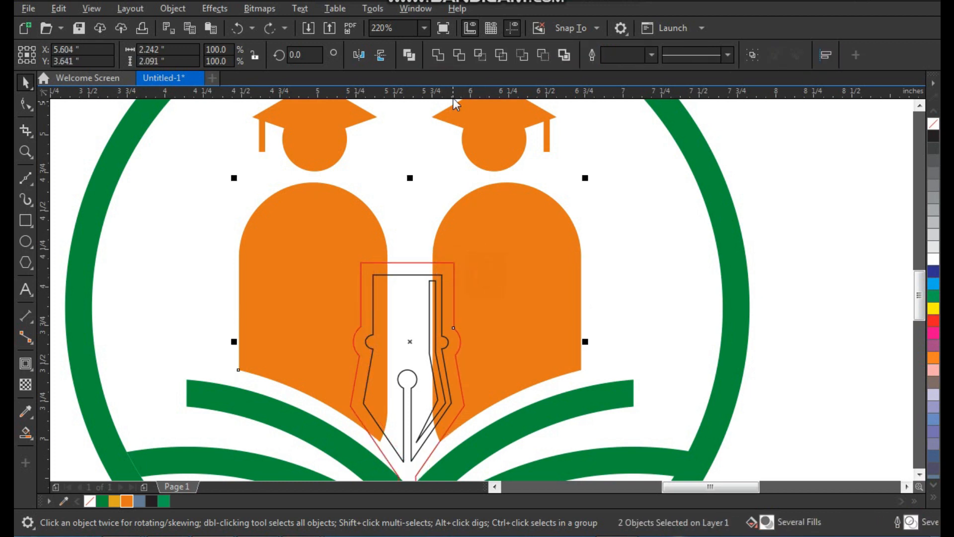
click(459, 55)
click(425, 277)
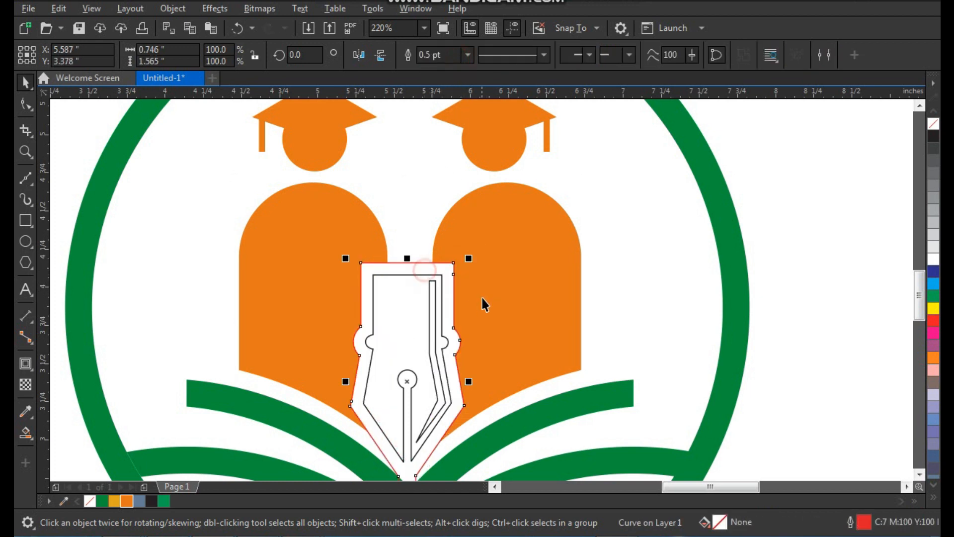
key(Delete)
Fill the nib outline with the palette's Orange, C0 M60 Y100 K0.
key(z)
scroll(318, 241, up, 1)
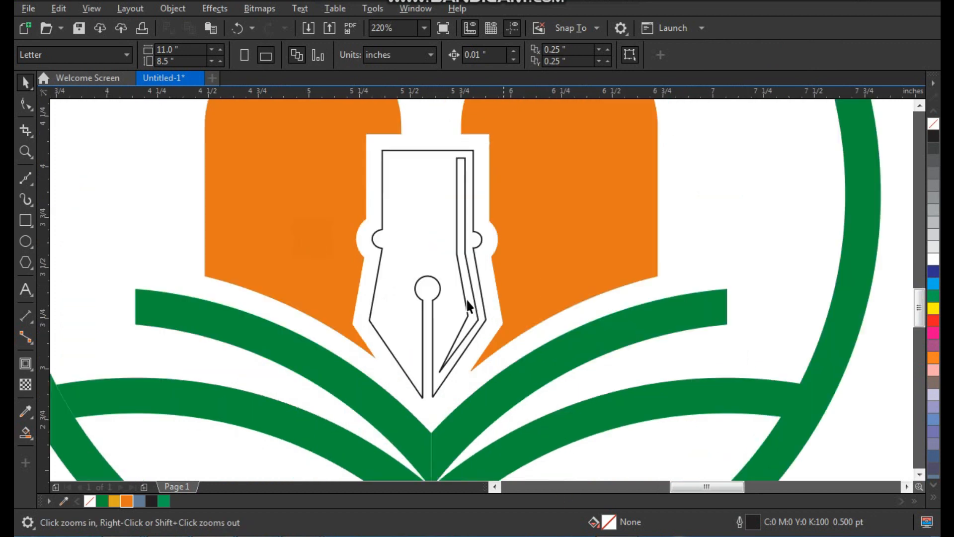
key(space)
click(413, 192)
key(z)
drag(347, 134, 624, 445)
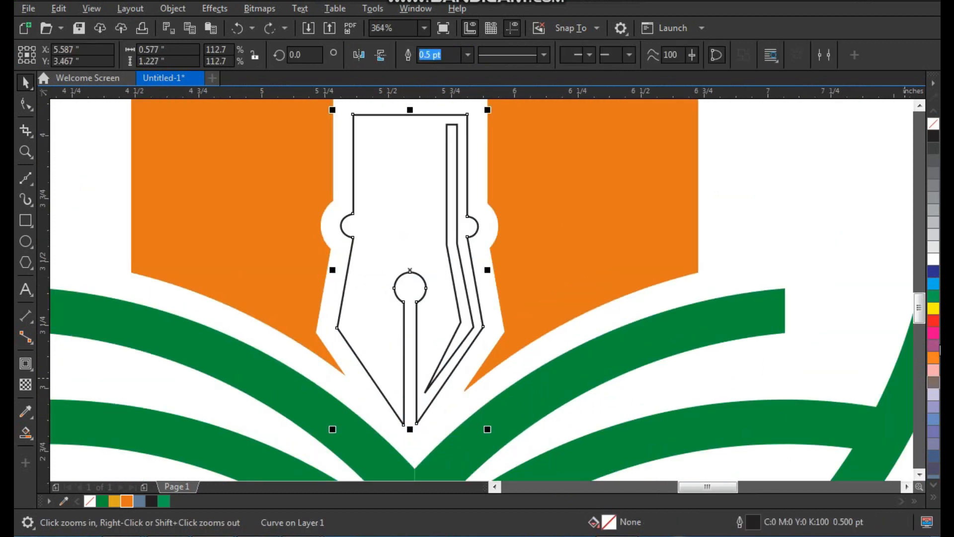
click(933, 358)
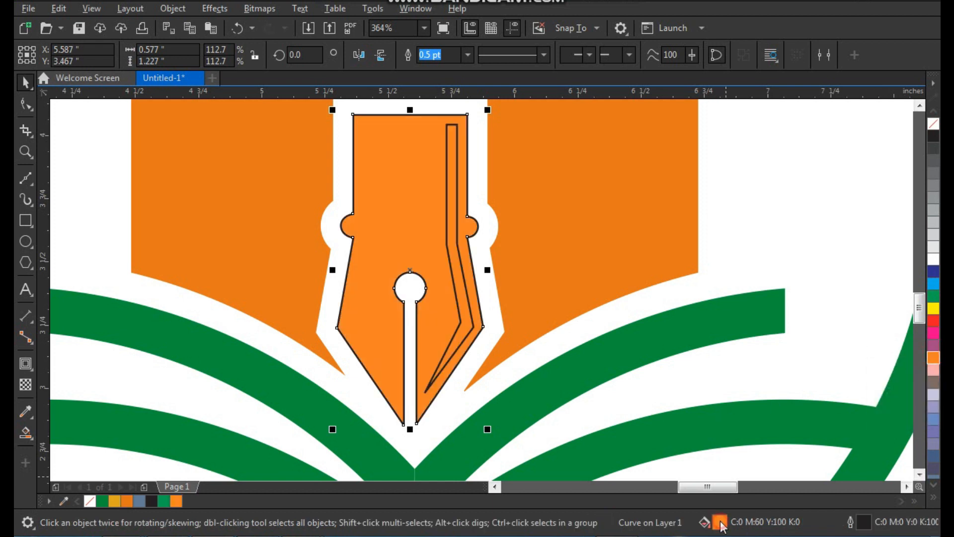
Change the nib's uniform fill to the CMYK colour C0 M85 Y100 K0.
double_click(723, 521)
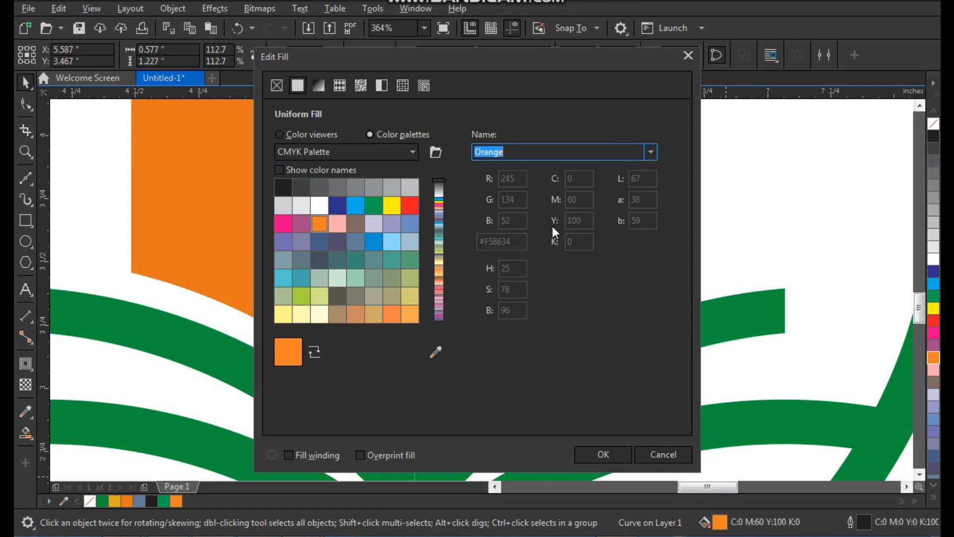
click(301, 137)
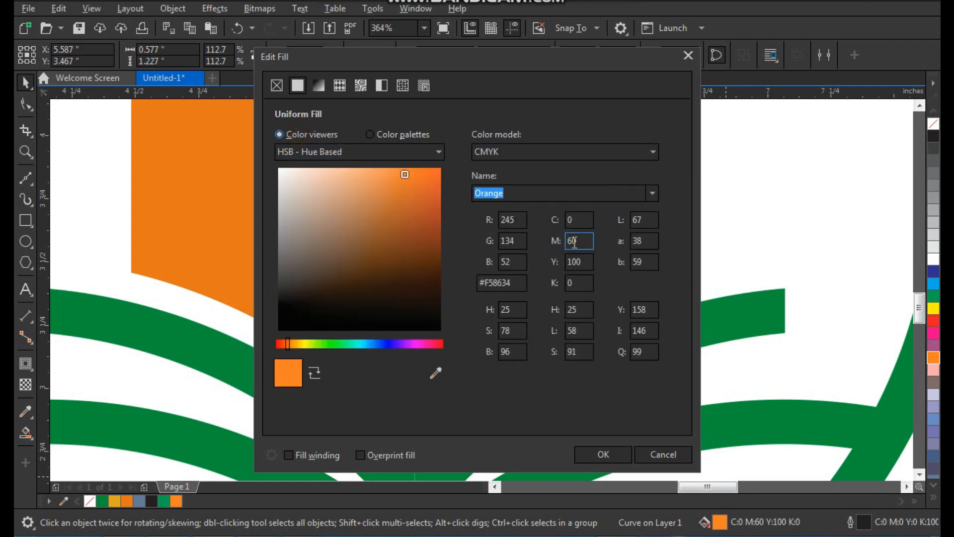
text(8)
click(584, 219)
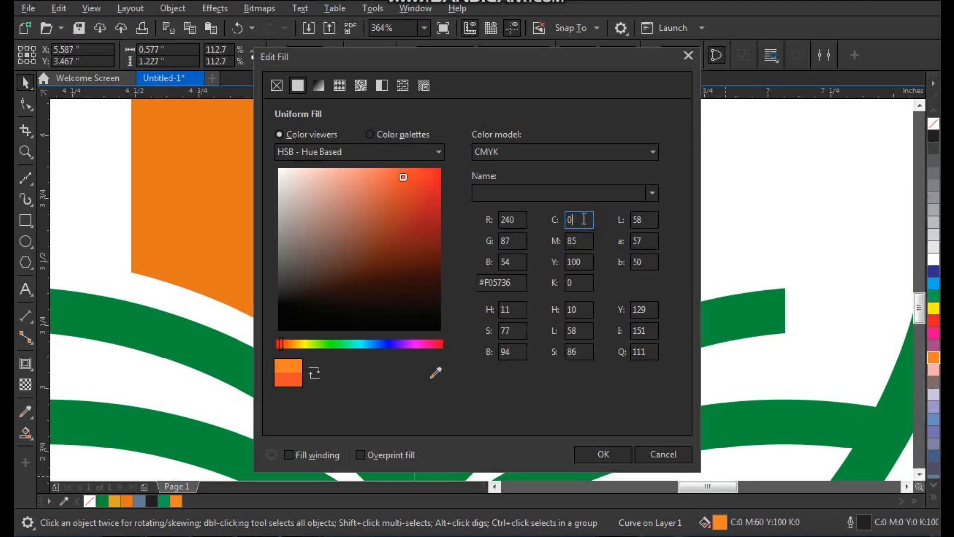
click(596, 454)
Fill the narrow highlight strip inside the nib with white and remove the outlines of the strip and the nib.
click(450, 183)
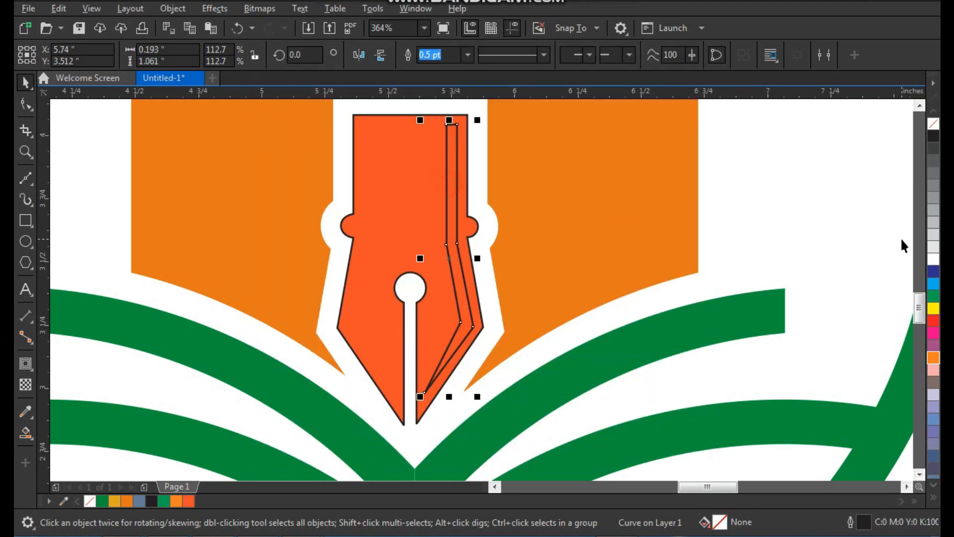
click(933, 259)
right_click(933, 125)
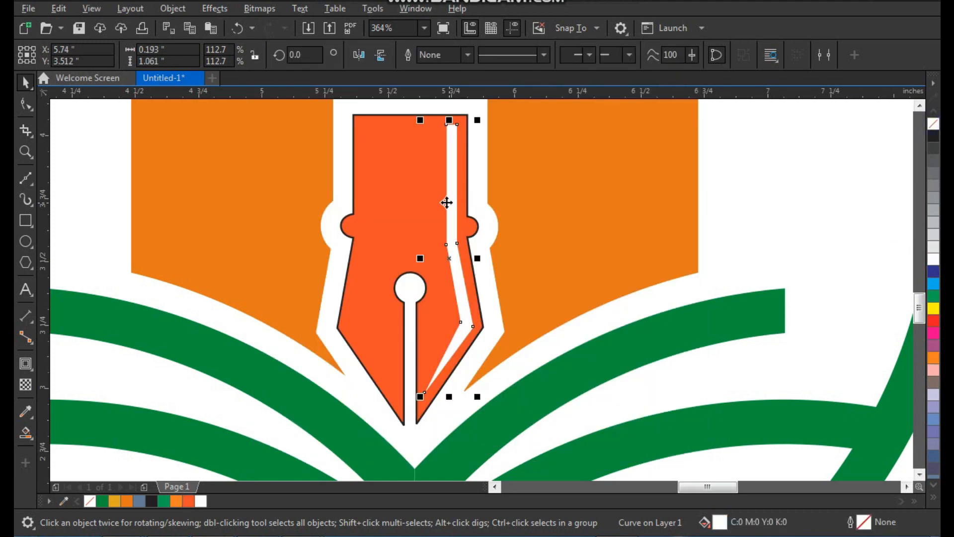
click(448, 204)
right_click(934, 130)
scroll(497, 310, down, 5)
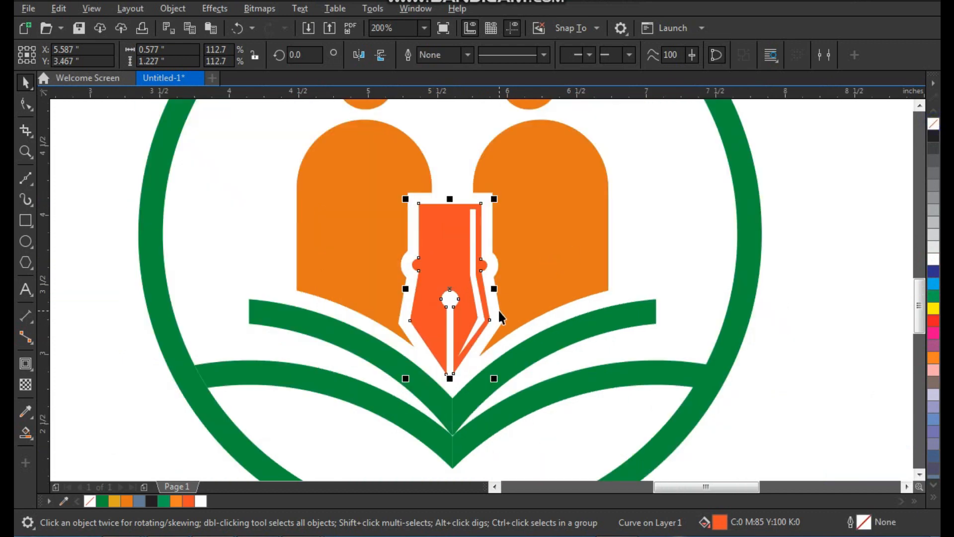
Enlarge the left graduate's capped head to about 1.03 by 0.75 inches and centre it above the body.
key(z)
scroll(375, 300, down, 3)
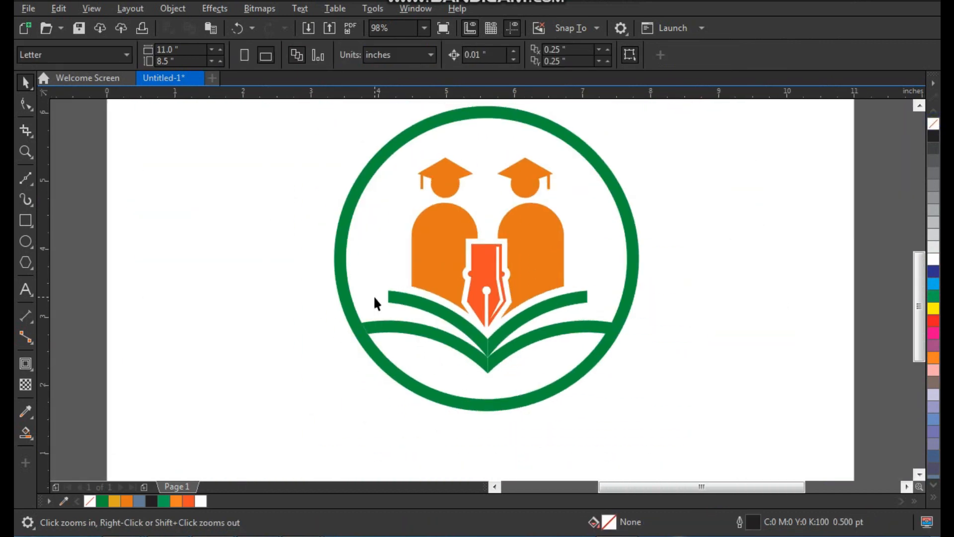
drag(348, 192, 565, 366)
key(F2)
drag(622, 129, 297, 309)
key(space)
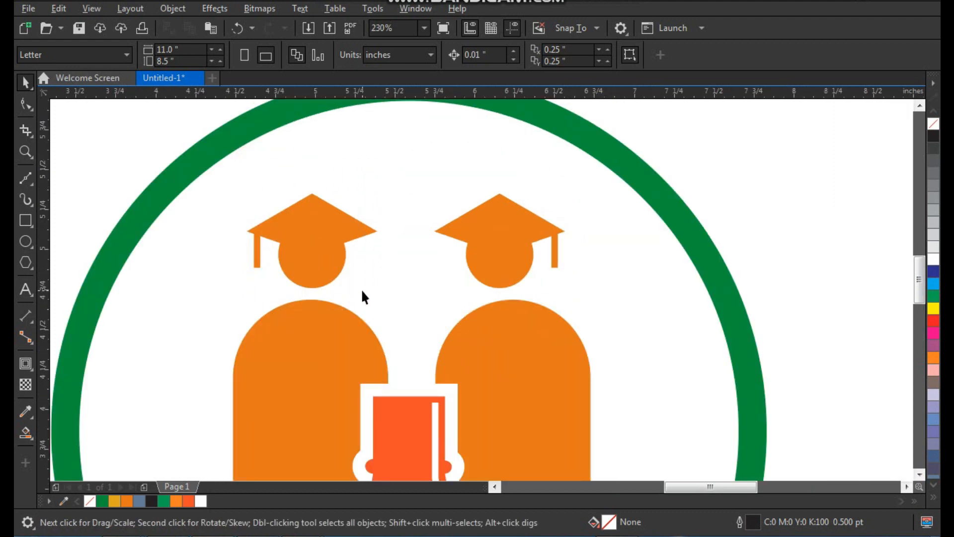
click(341, 249)
drag(384, 297, 401, 313)
drag(324, 257, 313, 230)
drag(314, 230, 318, 242)
Replace the right graduate's capped head with a mirrored copy of the enlarged left one.
click(475, 260)
key(Delete)
click(329, 245)
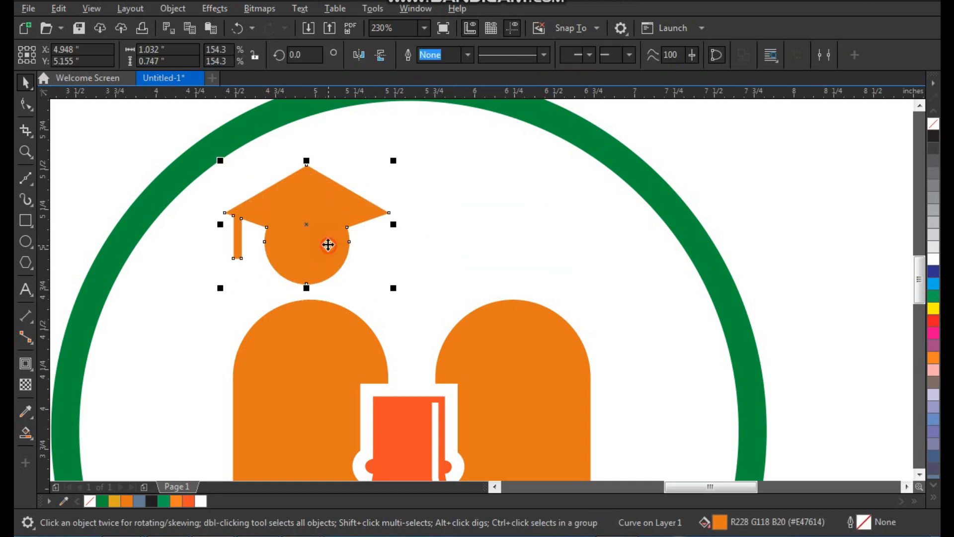
drag(220, 224, 484, 231)
right_click(410, 247)
scroll(587, 248, down, 3)
click(646, 209)
scroll(595, 215, down, 2)
Select the whole logo, scale it down proportionally and move it up to leave room beneath it on the page.
key(F2)
drag(404, 168, 715, 432)
drag(673, 109, 316, 412)
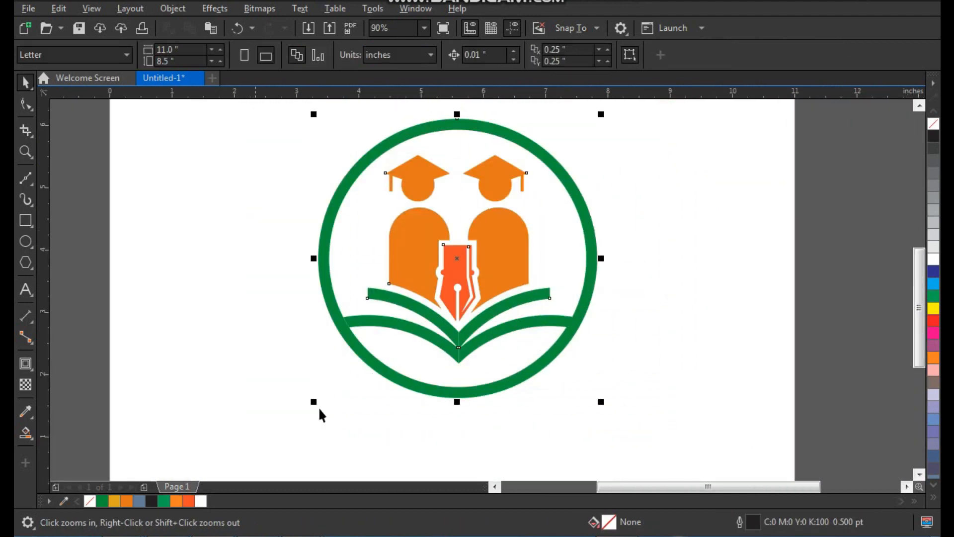
drag(602, 401, 530, 357)
drag(501, 301, 471, 248)
click(538, 318)
drag(511, 225, 512, 226)
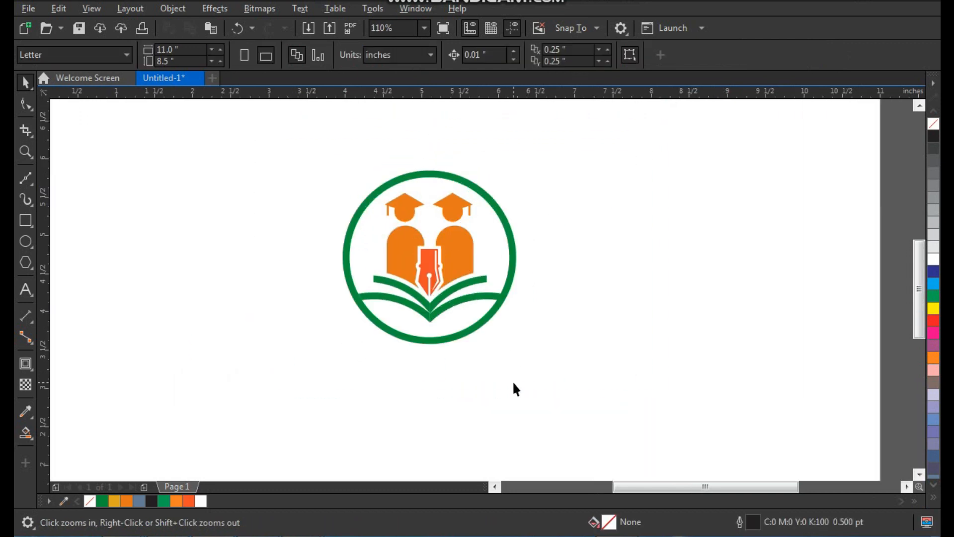
Add the artistic text EDUCATION below the green ring.
key(F8)
click(370, 401)
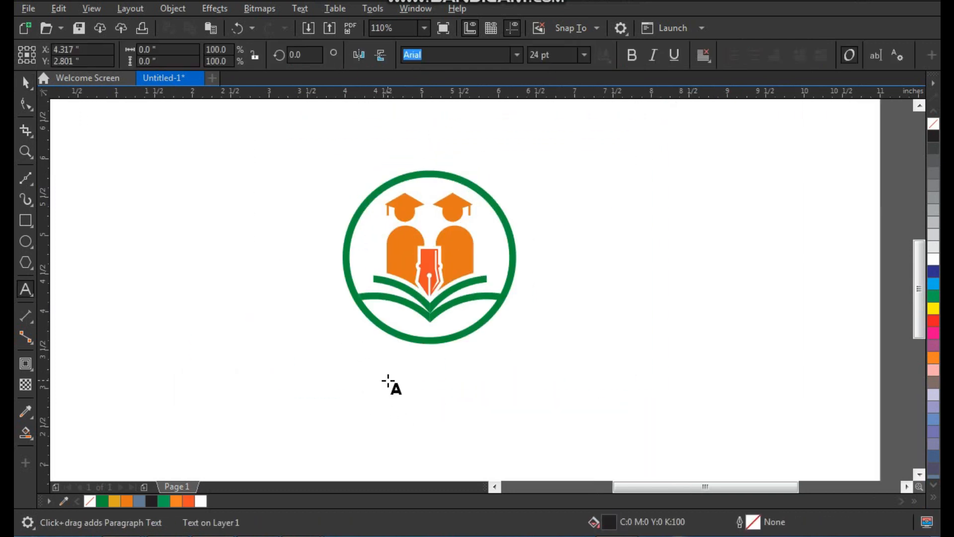
text(EDUCATION)
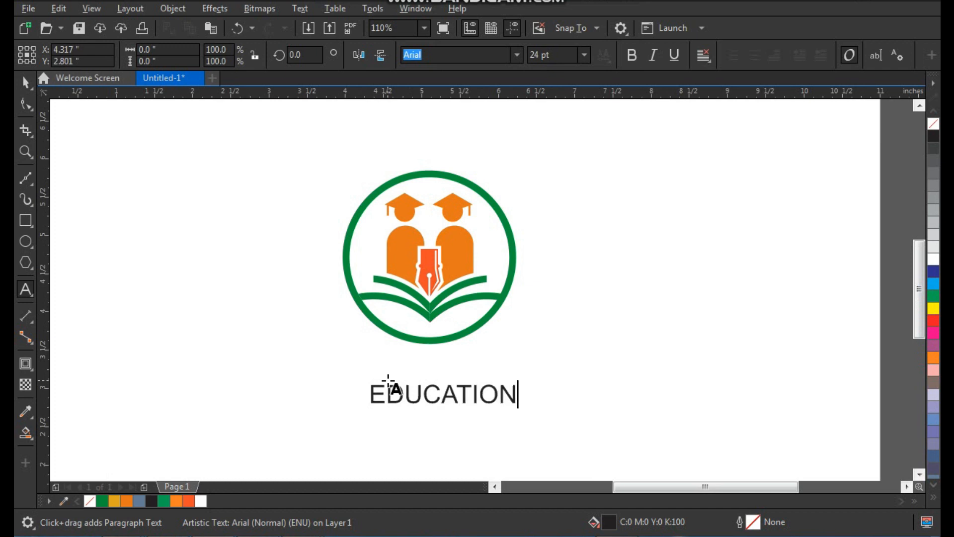
key(ctrl+space)
Set the EDUCATION text in Futura Md BT Bold and enlarge it to about 41.6 pt directly beneath the ring.
click(517, 54)
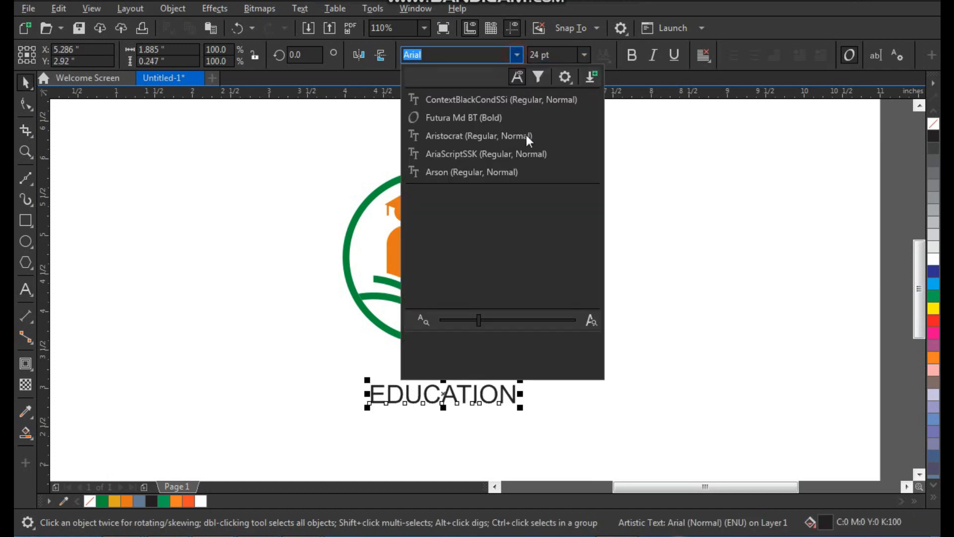
click(517, 119)
drag(528, 407, 556, 383)
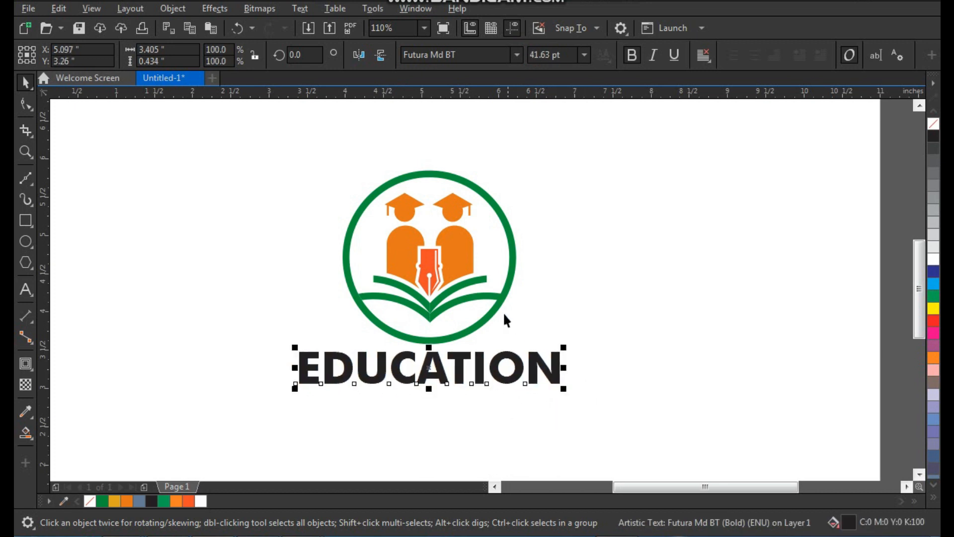
Scale EDUCATION down slightly and make a smaller copy of about 19 pt under it.
click(584, 318)
click(544, 382)
drag(563, 388, 437, 426)
click(514, 286)
click(569, 313)
right_click(541, 421)
Replace the wording of the smaller text copy with YOUR TAGLINE HERE.
key(F8)
key(ctrl+a)
text(YOUR TAGLINE HERE)
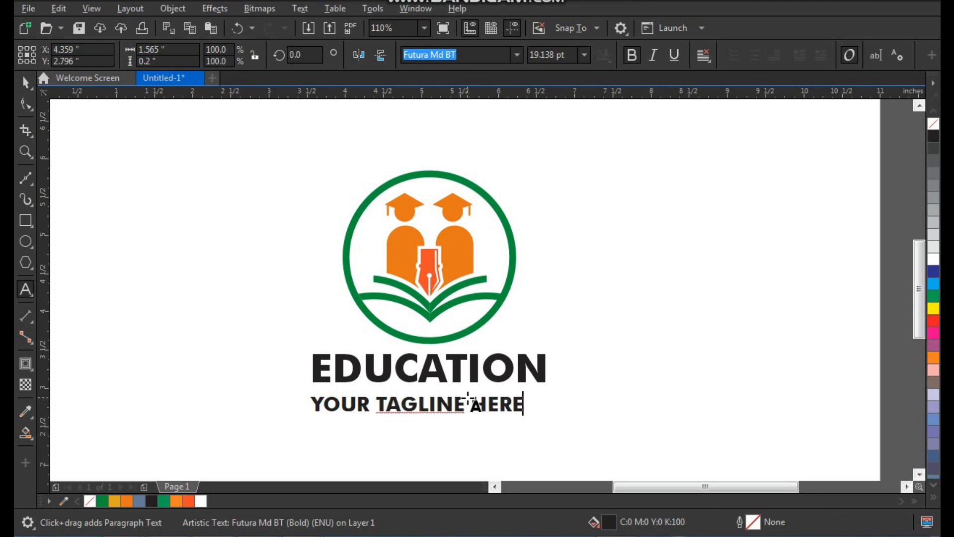
key(ctrl+space)
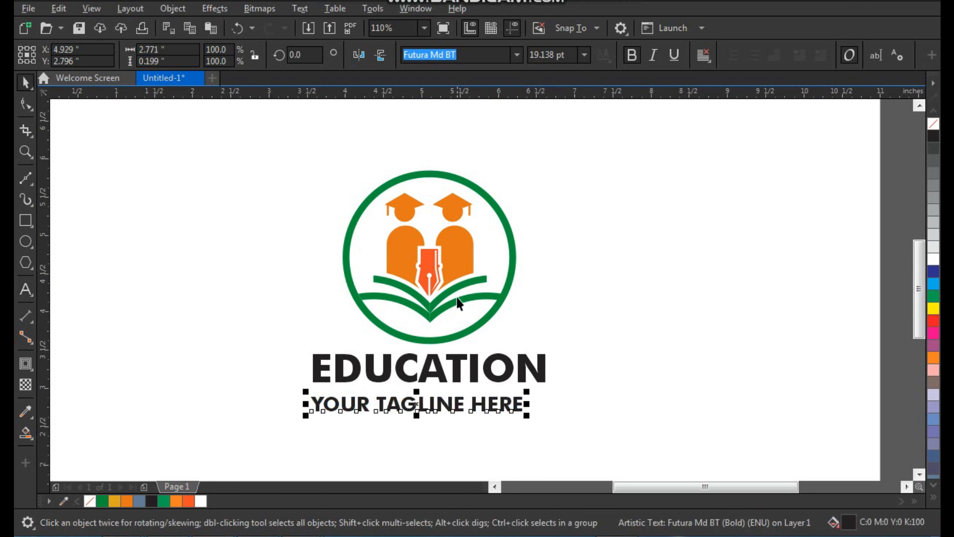
Reduce the tagline to about 11 pt, widen its letter spacing to span EDUCATION's width and place it close beneath.
drag(530, 417, 568, 425)
key(F10)
key(space)
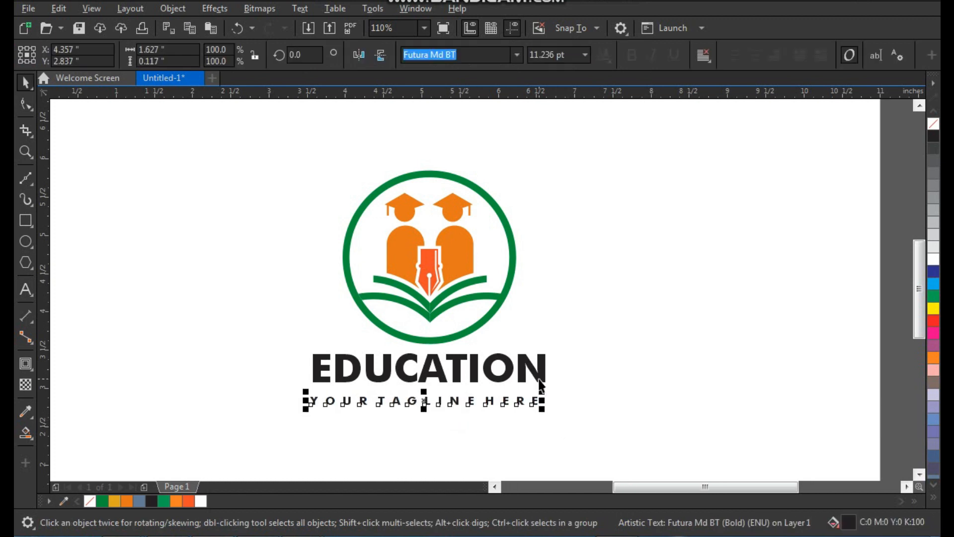
click(569, 400)
click(537, 403)
drag(538, 405, 541, 400)
shift+click(542, 379)
Sample the nib's orange-red colour and apply it to the EDUCATION text.
key(z)
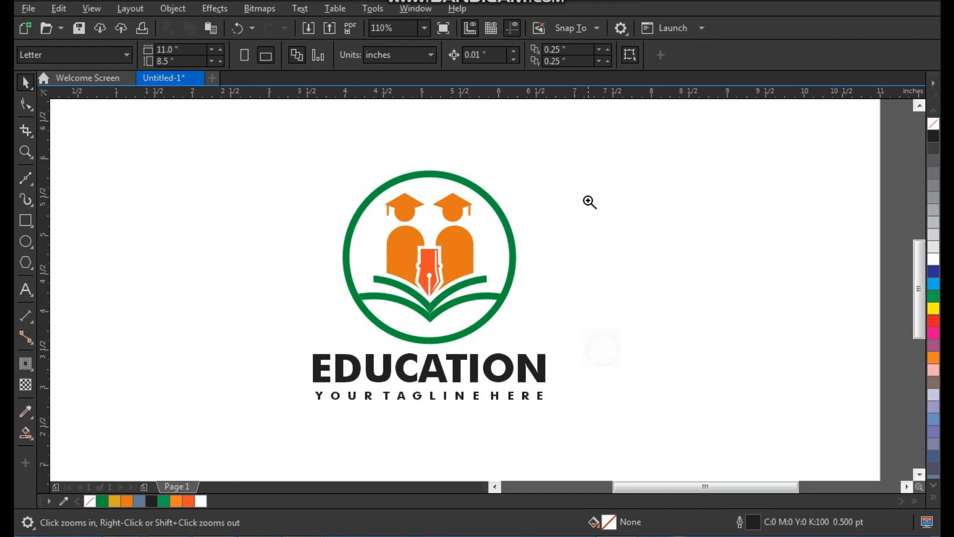
scroll(341, 451, up, 2)
click(26, 411)
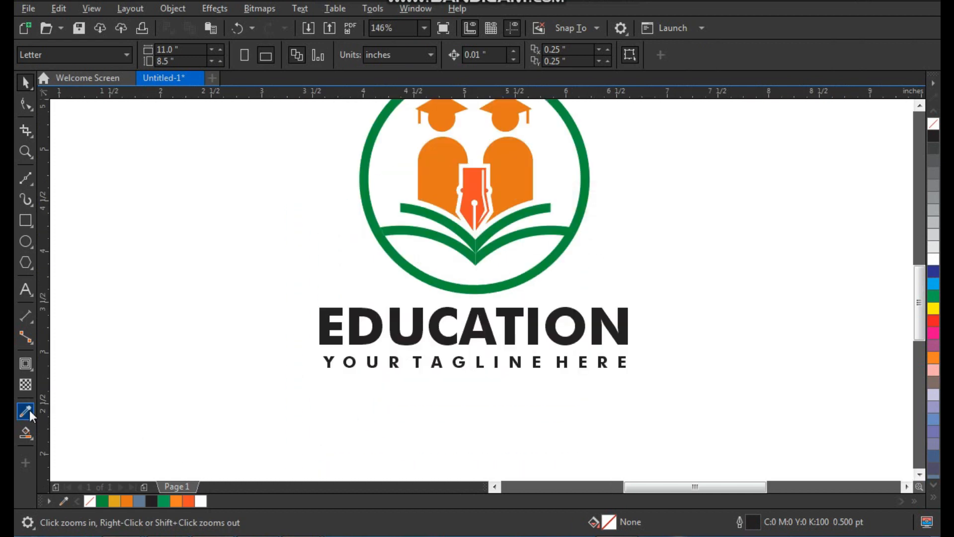
click(477, 193)
click(481, 325)
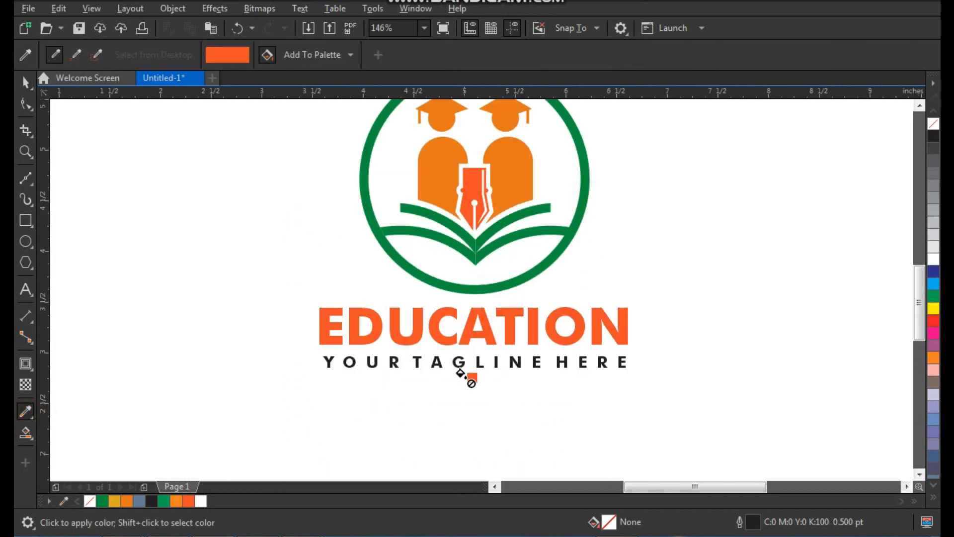
key(space)
click(452, 420)
Examine the complete logo with its title and tagline at a larger view.
scroll(413, 396, down, 2)
drag(277, 433, 567, 206)
click(605, 297)
key(z)
drag(318, 195, 596, 423)
drag(629, 125, 246, 390)
key(space)
click(254, 283)
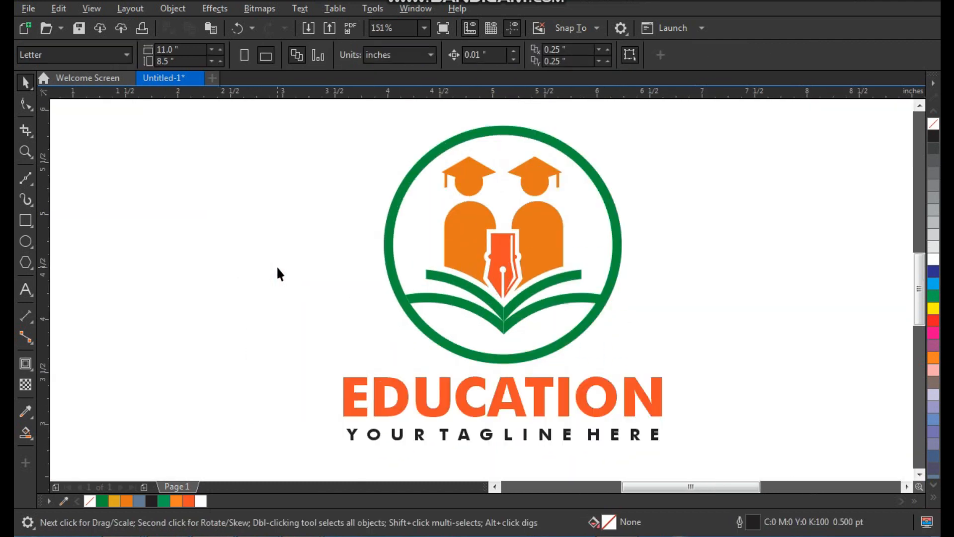